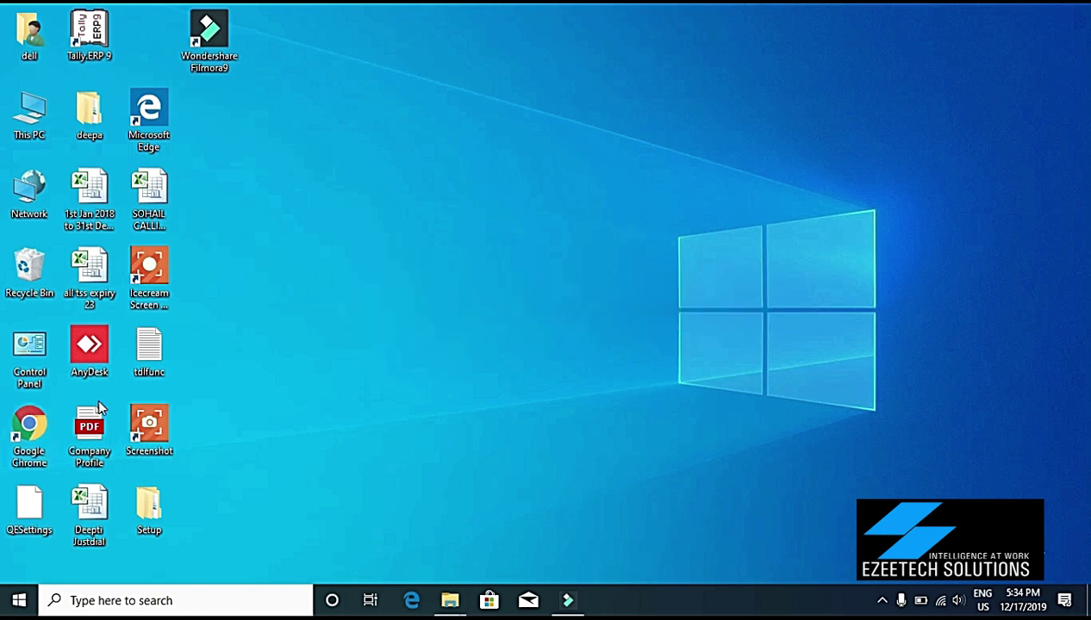
# Launch Google Chrome from its desktop shortcut.
pyautogui.doubleClick(31, 431)
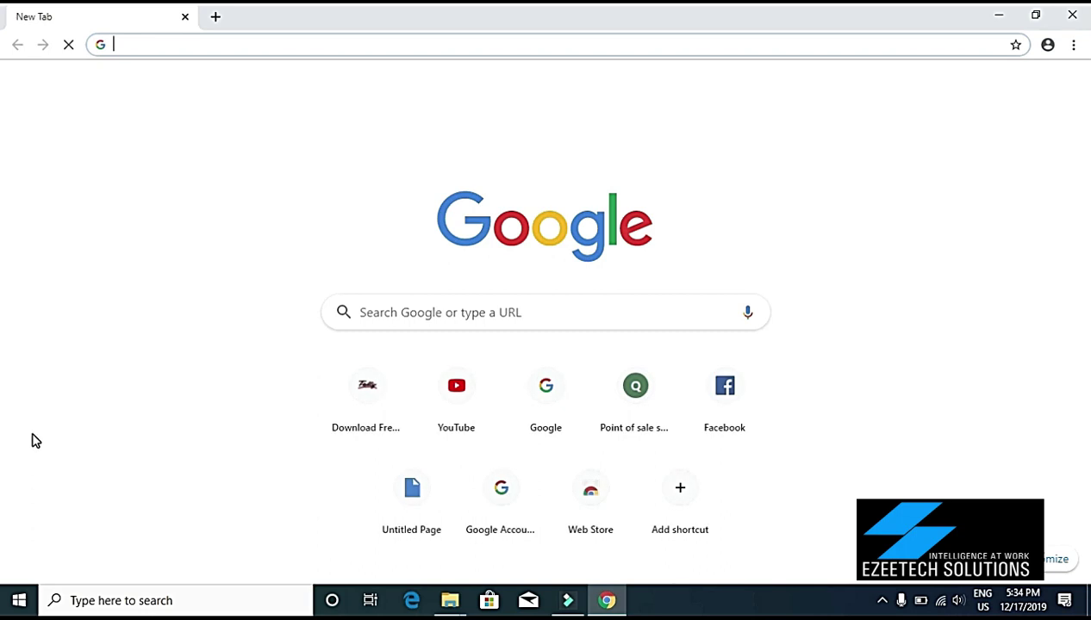
# Go to quickbillsolutions.com and jump to its Download section.
pyautogui.write('quick')
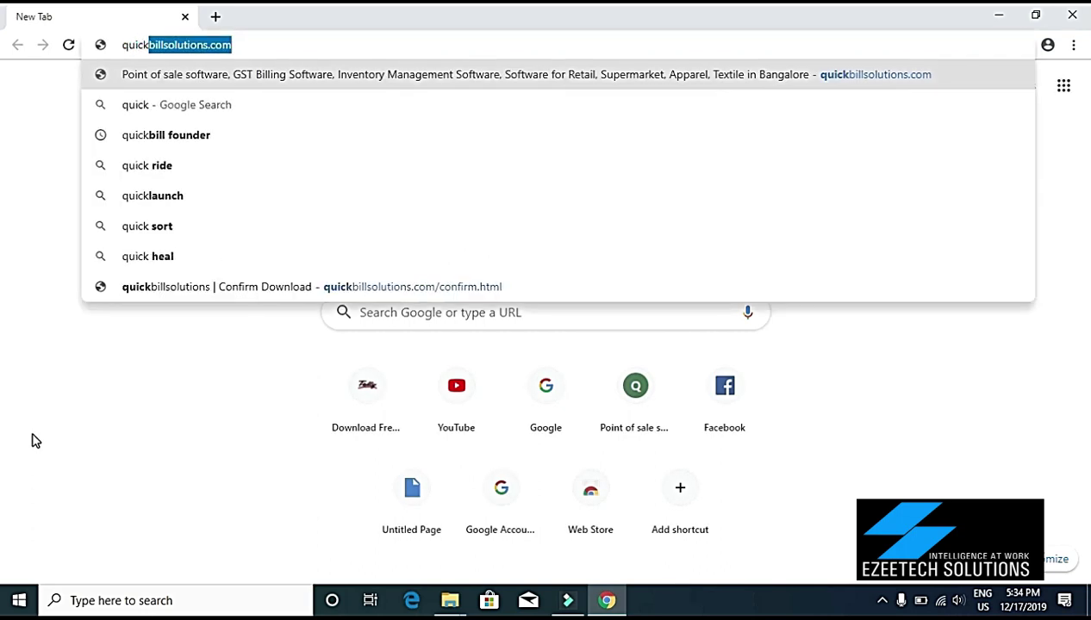
pyautogui.write('billsolutions.com')
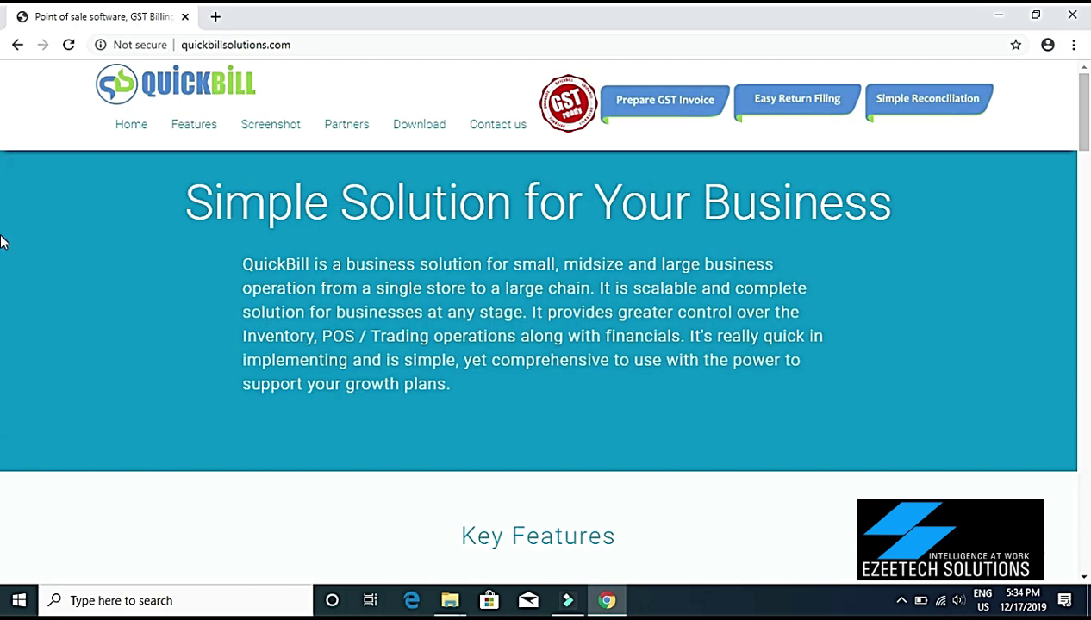
pyautogui.click(403, 129)
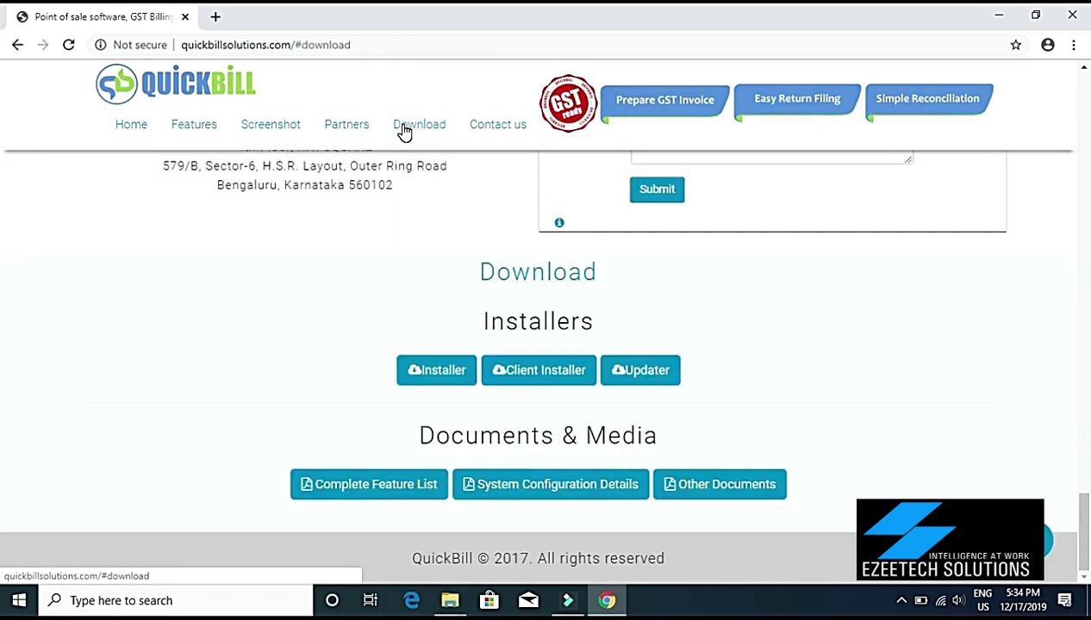
# Request the full Installer, filling the form with Ezeetech Solutions, an e-mail and a phone number.
pyautogui.click(437, 375)
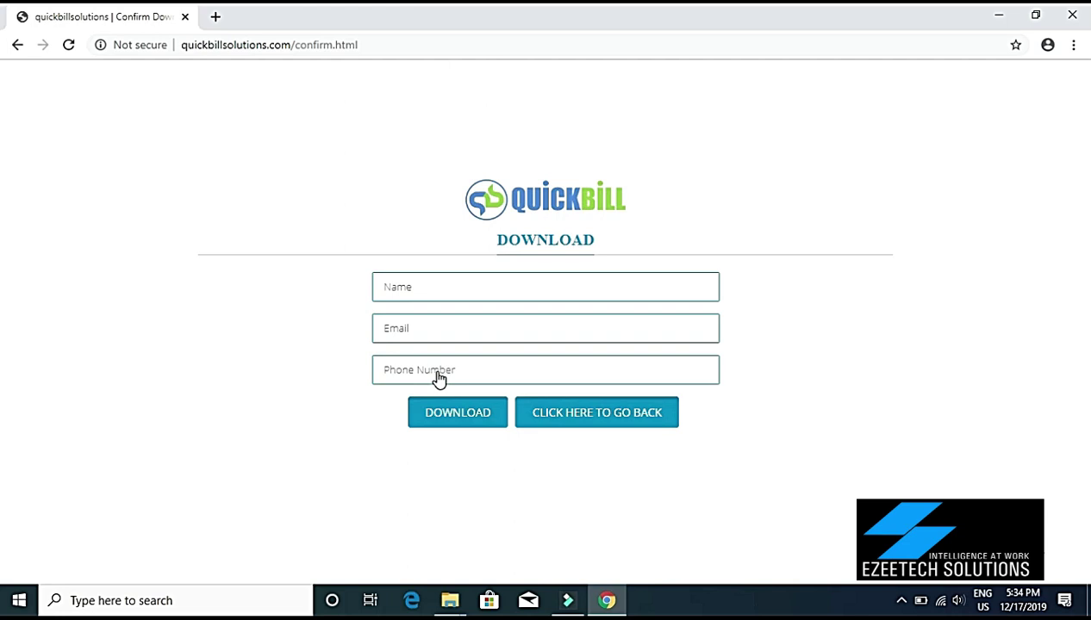
pyautogui.click(428, 294)
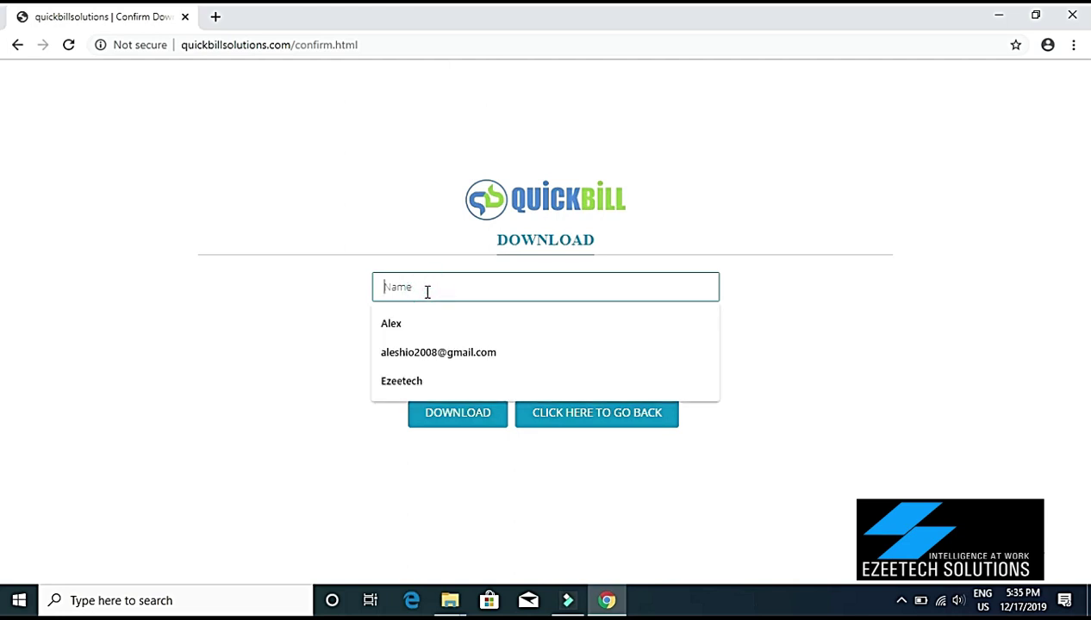
pyautogui.write('Ezee')
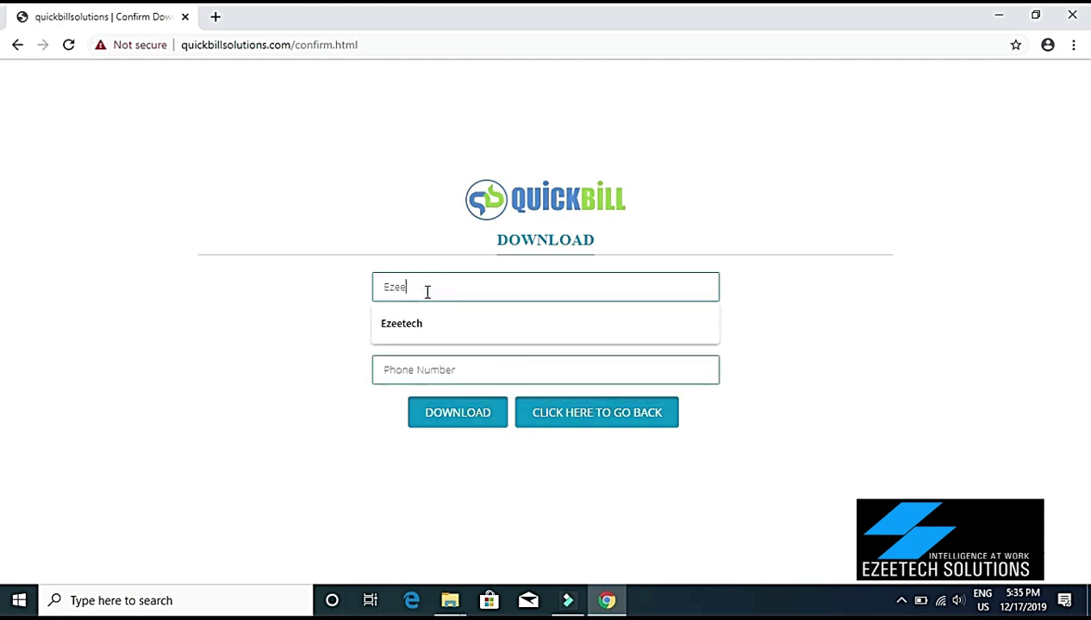
pyautogui.write('tech')
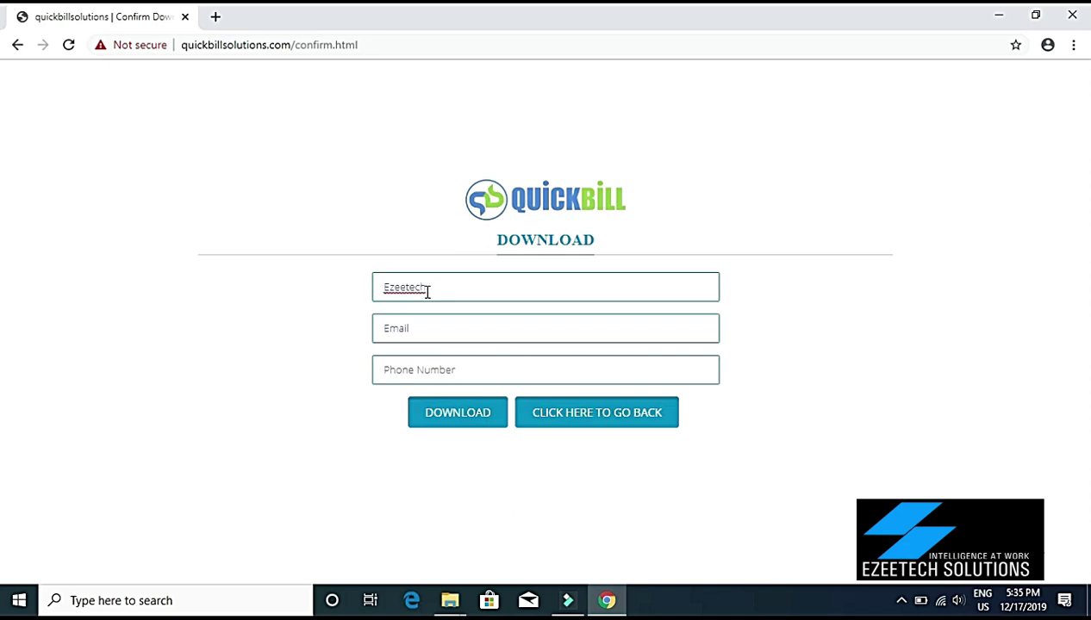
pyautogui.write(' Solutions')
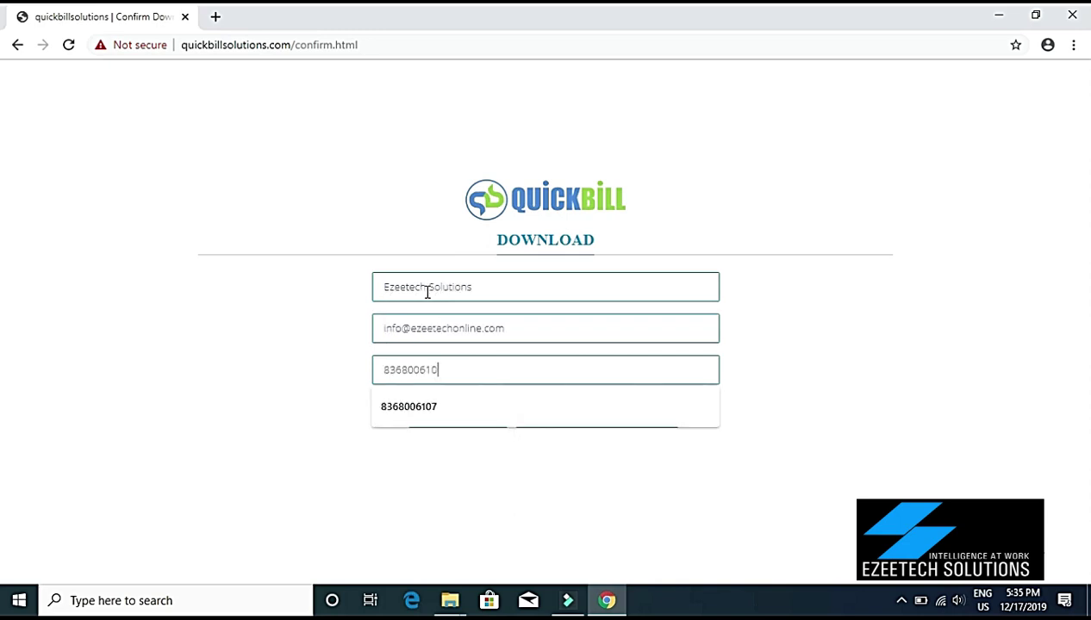
pyautogui.write('7')
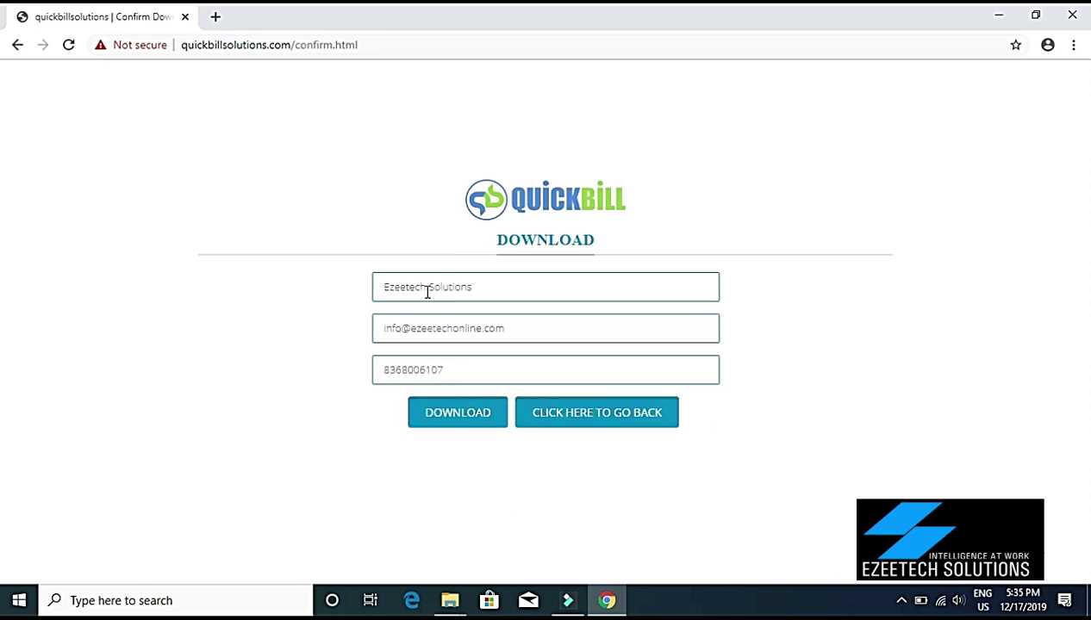
pyautogui.click(463, 418)
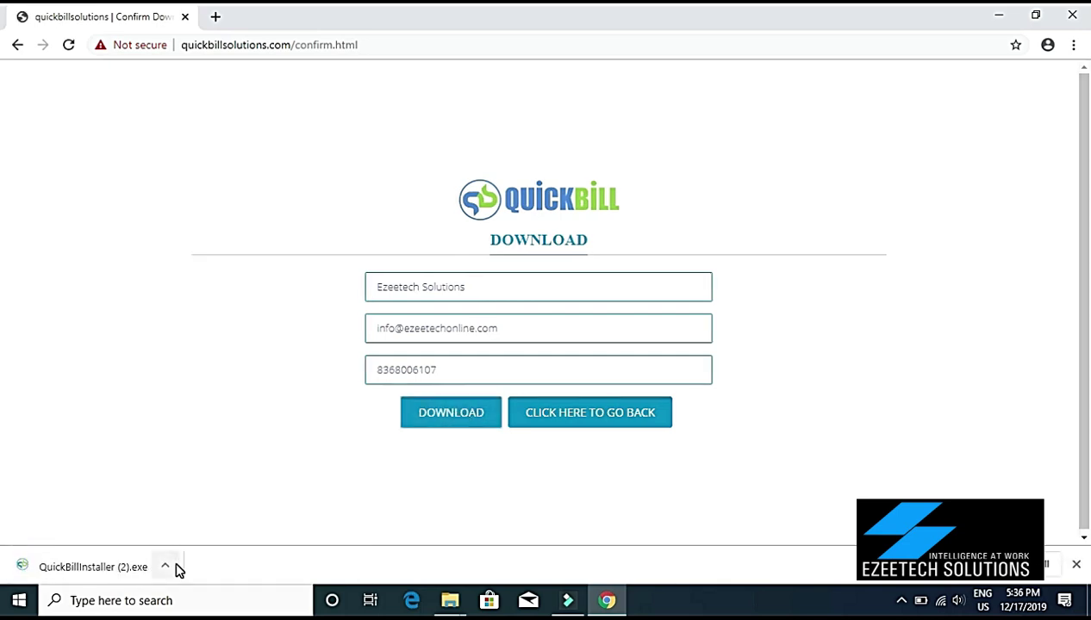
# Run QuickBillInstaller (2) from the Downloads folder as administrator, bypassing the SmartScreen warning.
pyautogui.click(166, 566)
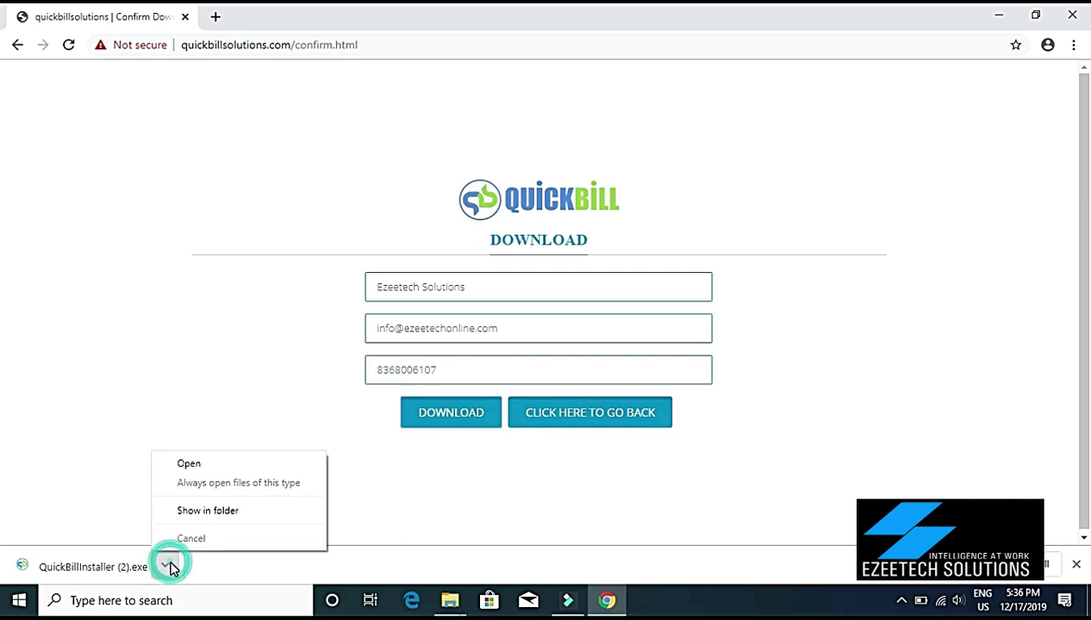
pyautogui.click(211, 514)
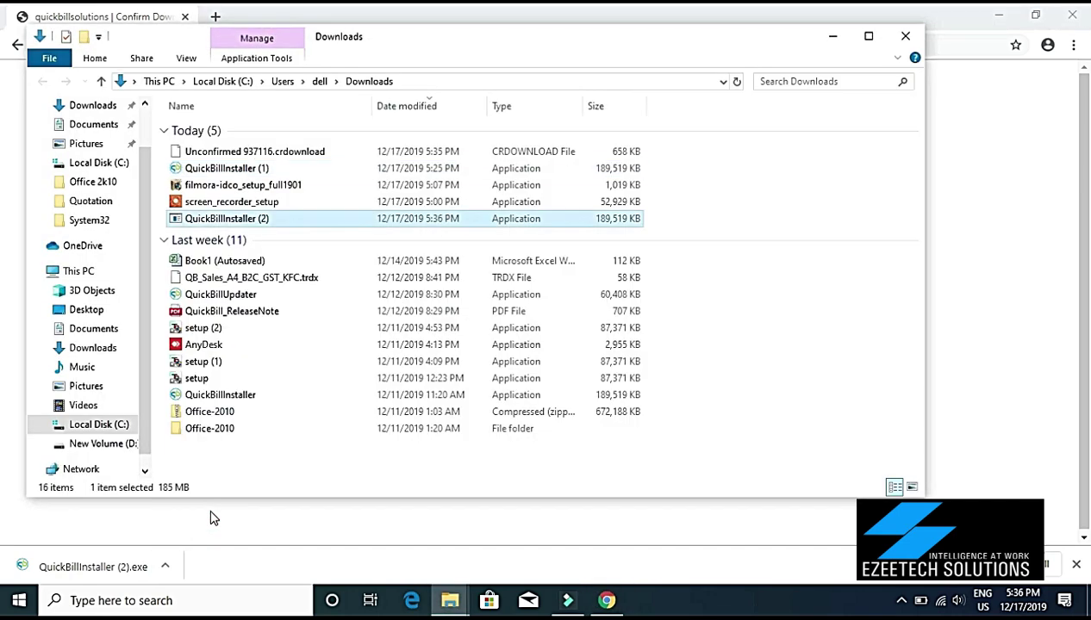
pyautogui.rightClick(250, 220)
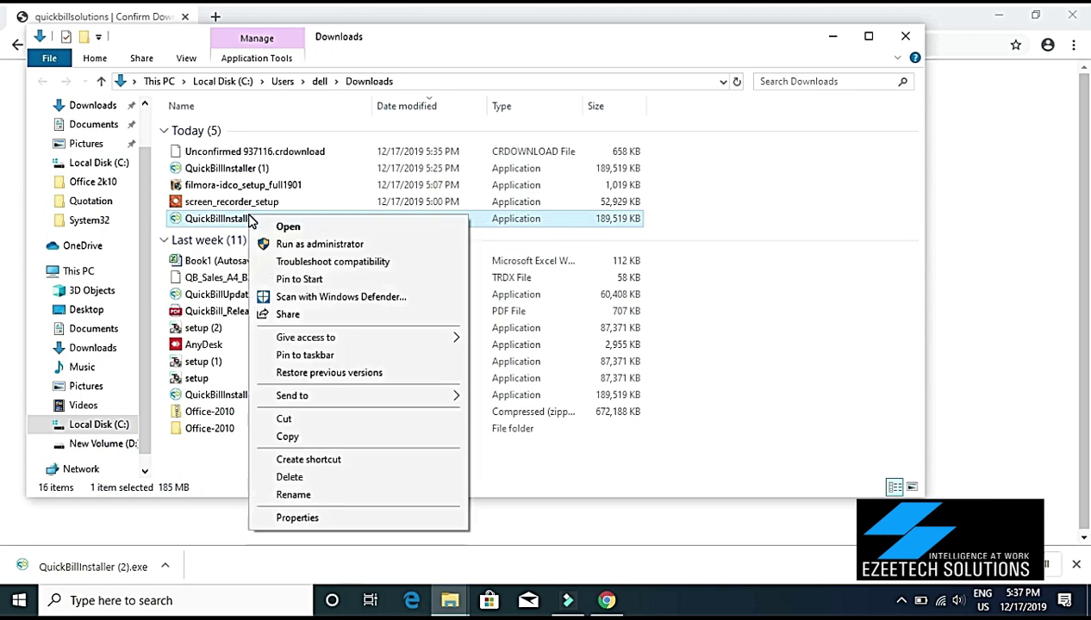
pyautogui.click(303, 244)
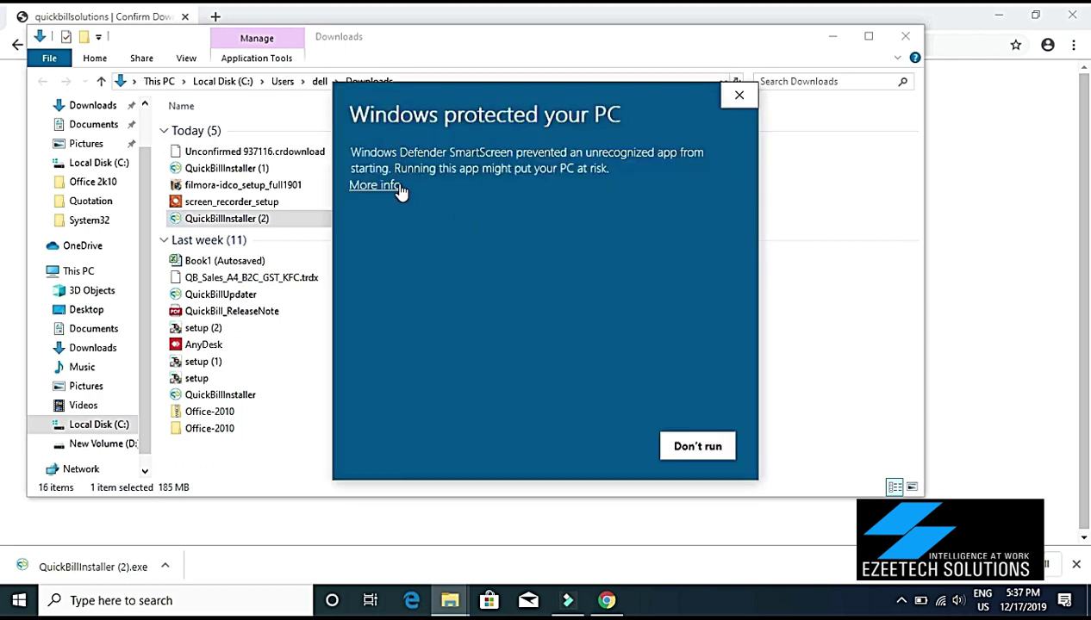
pyautogui.click(374, 185)
pyautogui.click(597, 446)
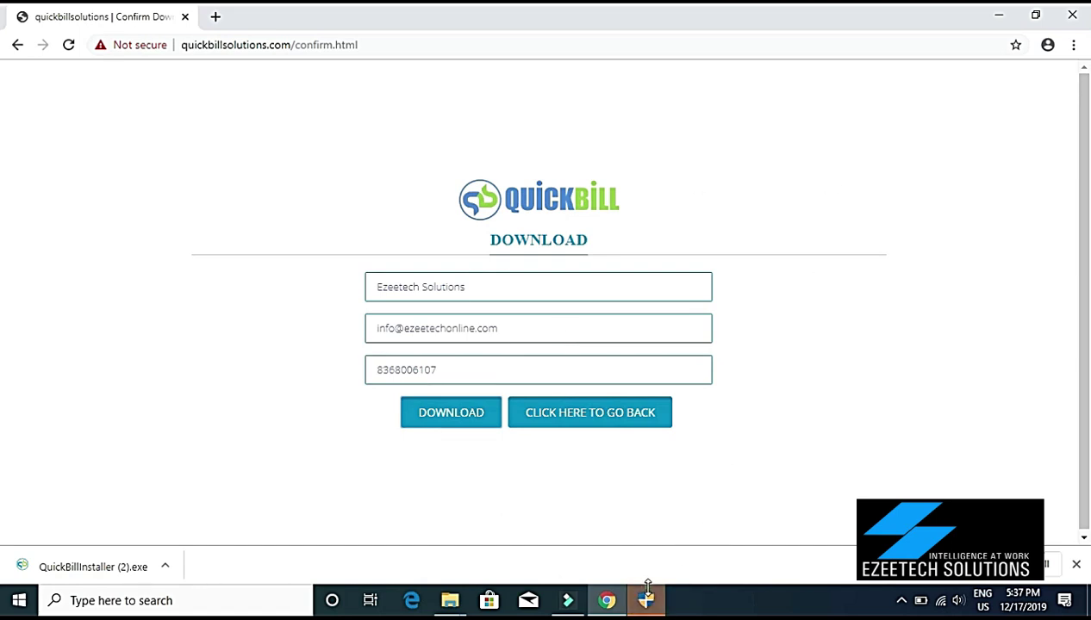
# Approve the permission prompt and accept the QuickBill licence agreement.
pyautogui.click(647, 599)
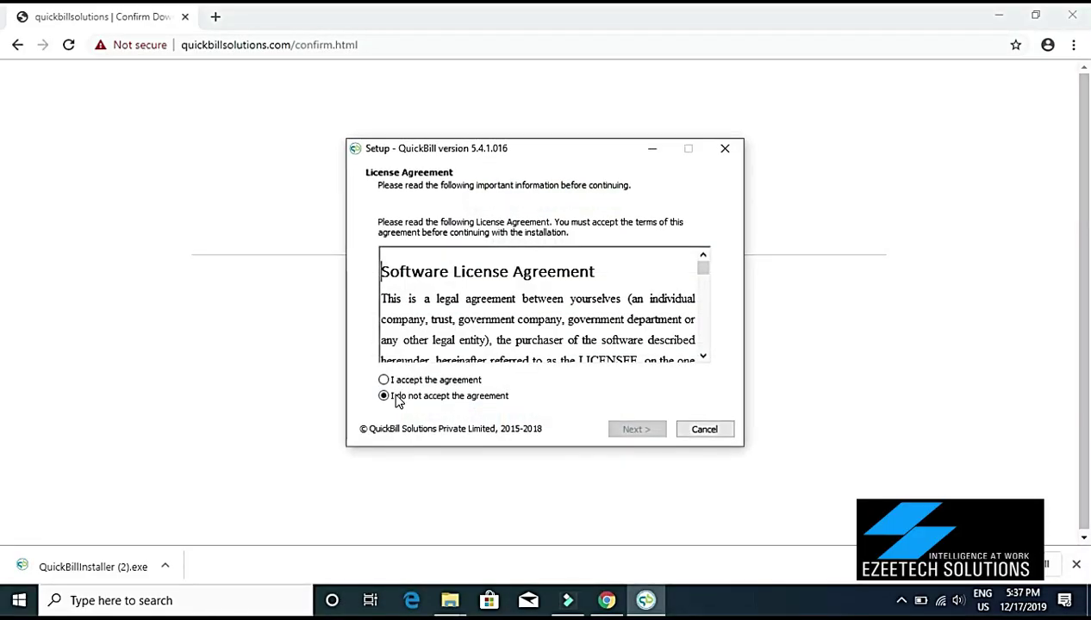
pyautogui.click(399, 385)
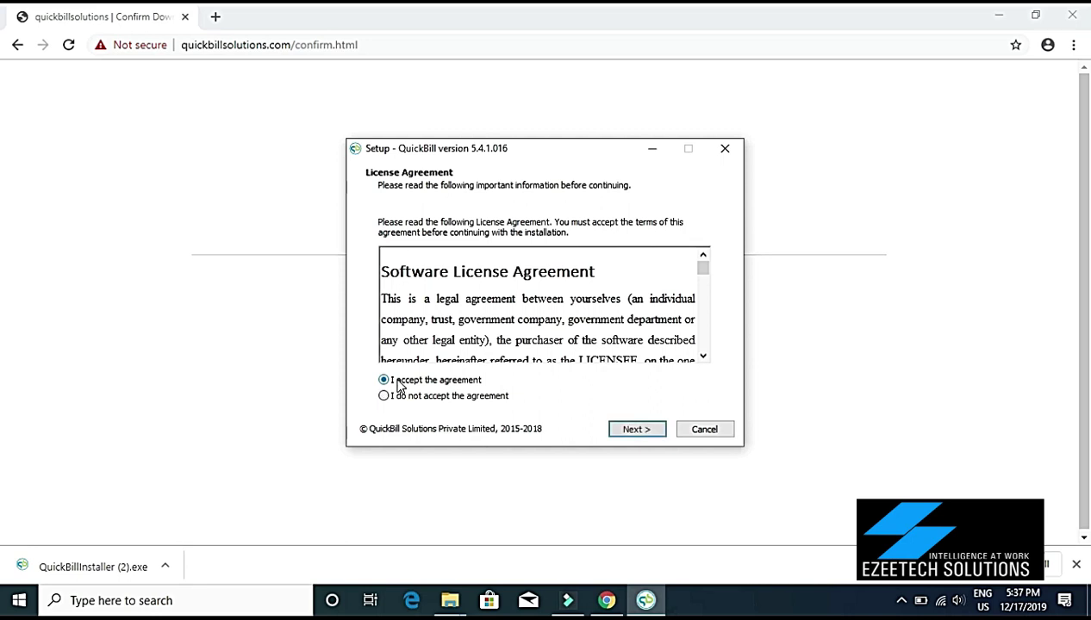
pyautogui.click(634, 429)
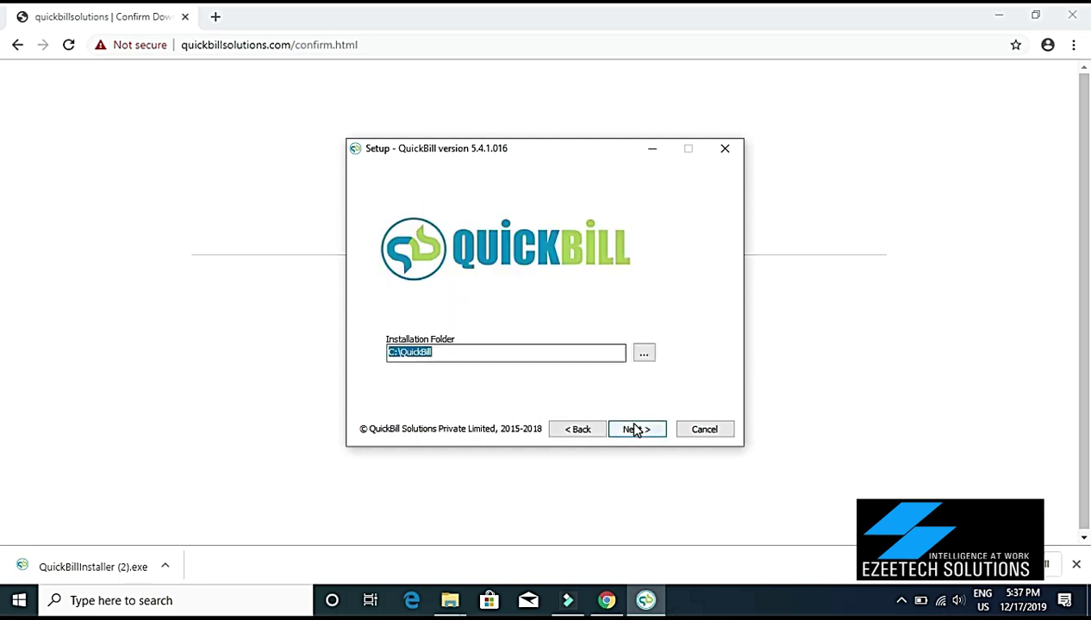
# Change the install folder to D:\QuickBill and confirm creating it.
pyautogui.click(395, 353)
pyautogui.press('BackSpace')
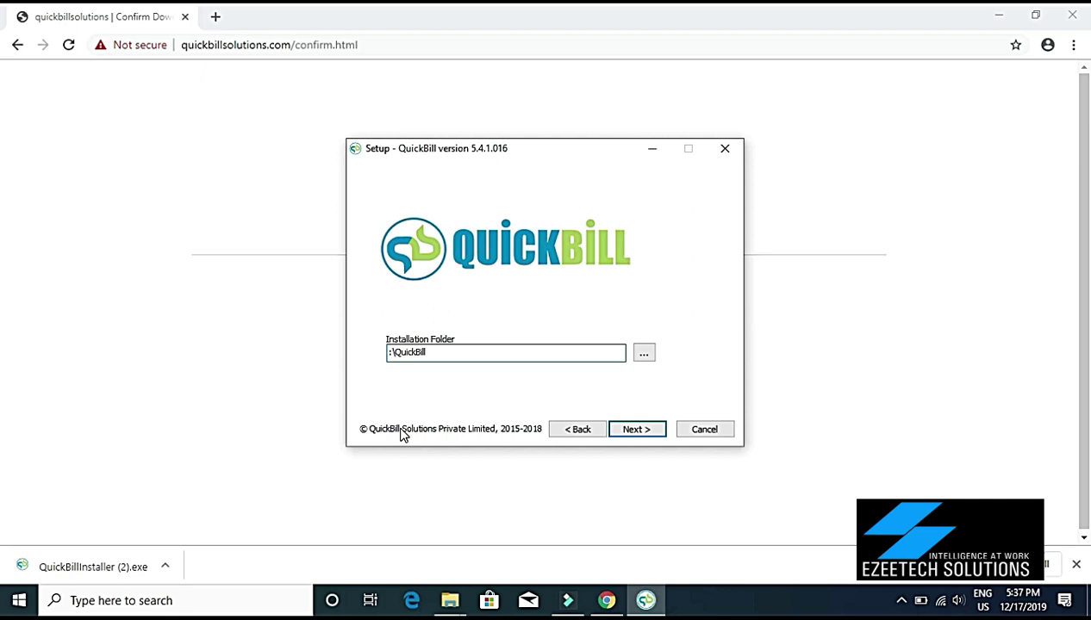
pyautogui.write('D')
pyautogui.click(661, 435)
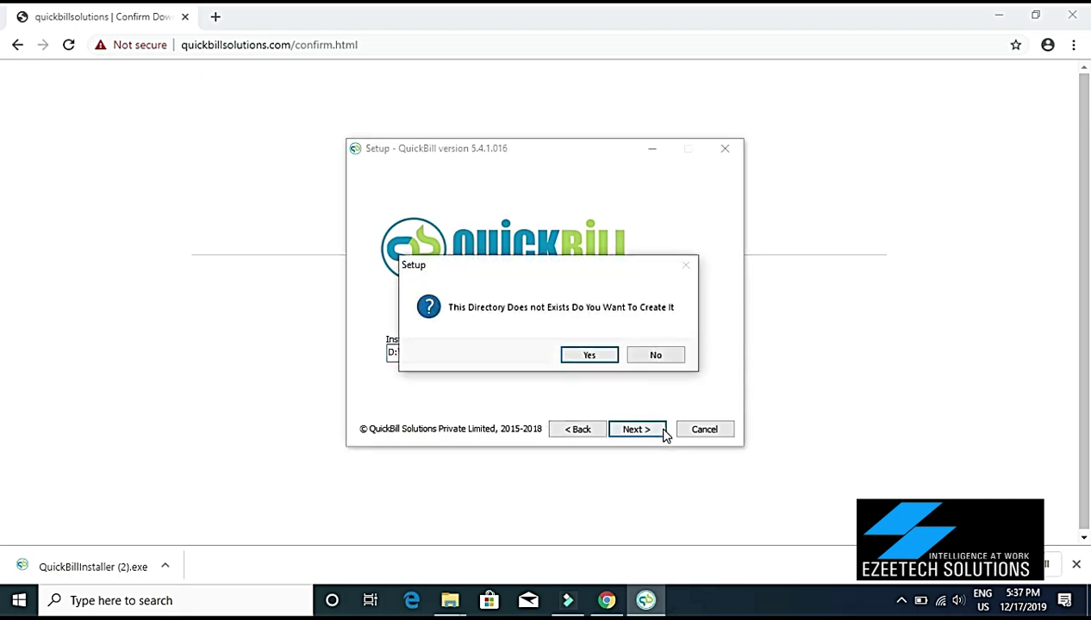
pyautogui.click(590, 355)
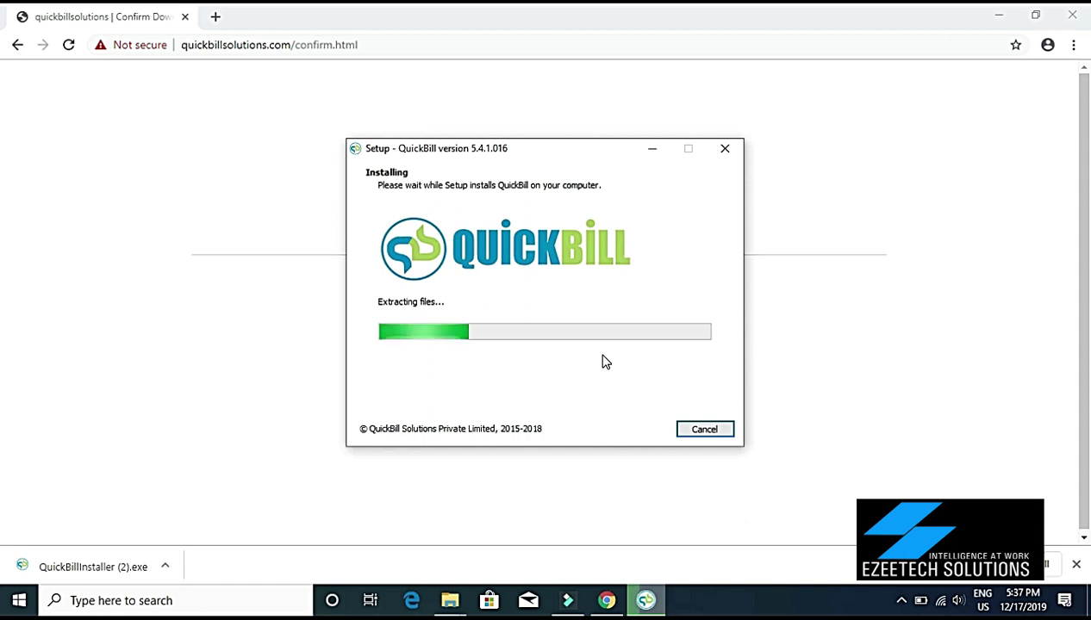
# Minimise Chrome and close File Explorer while setup finishes.
pyautogui.click(998, 16)
pyautogui.click(901, 39)
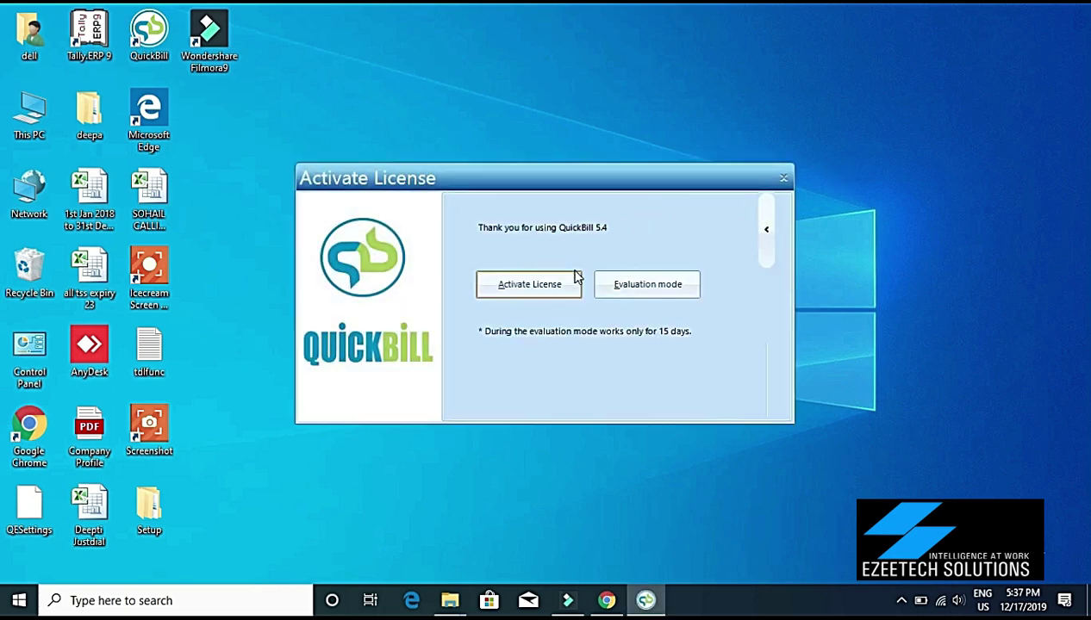
# Choose evaluation mode, then enter company name Ezeetech Solutions and the first address lines.
pyautogui.click(638, 284)
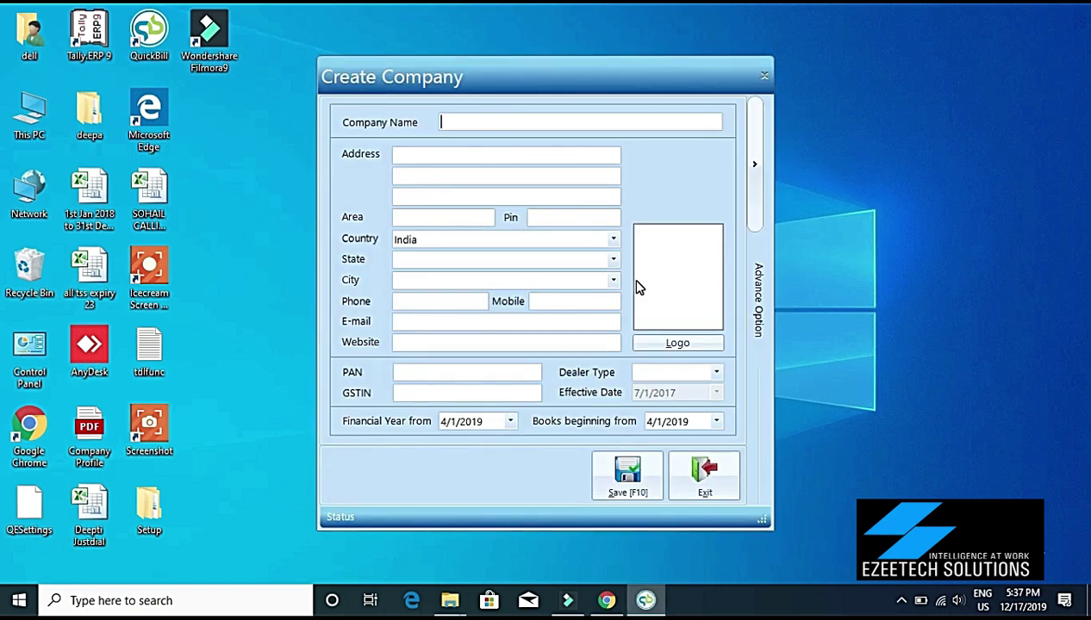
pyautogui.write('Ezeetech Solutions')
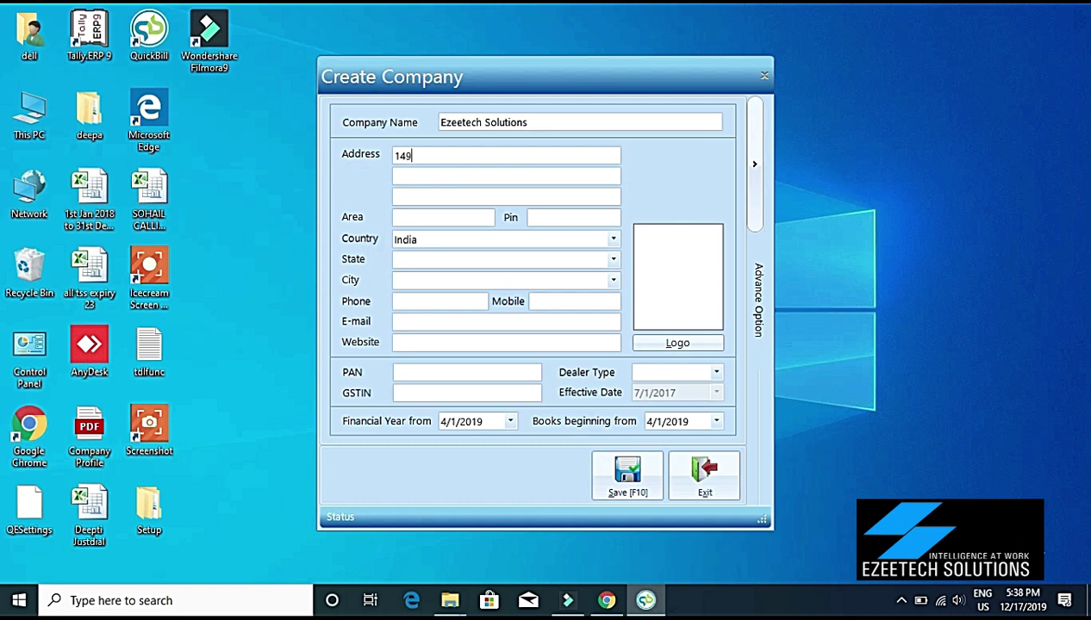
pyautogui.write('149-A')
pyautogui.write(', 1st Floor')
pyautogui.write('Baba House Compled')
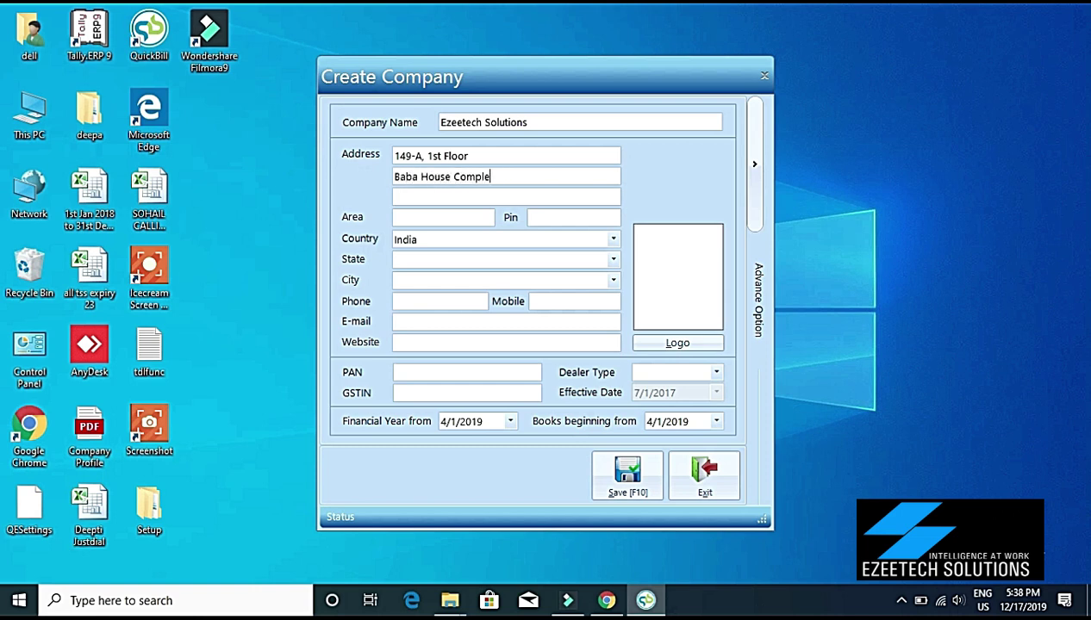
pyautogui.write(', Kilokar')
pyautogui.write('New Delhi')
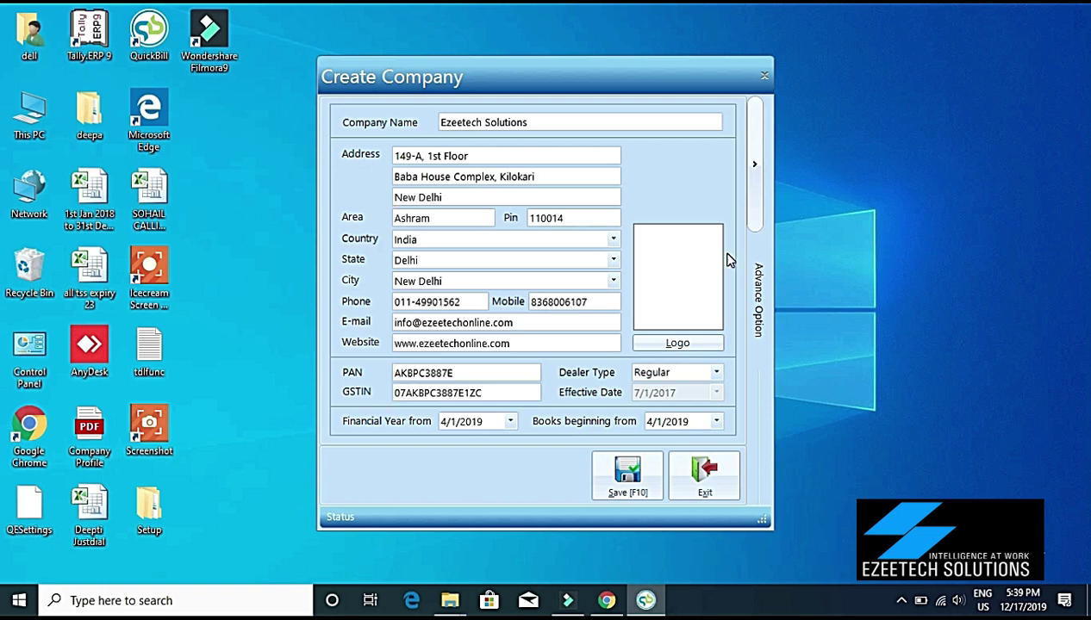
# Finish the address and review the advanced options: CIN No., account type and bank name.
pyautogui.write('C')
pyautogui.click(752, 203)
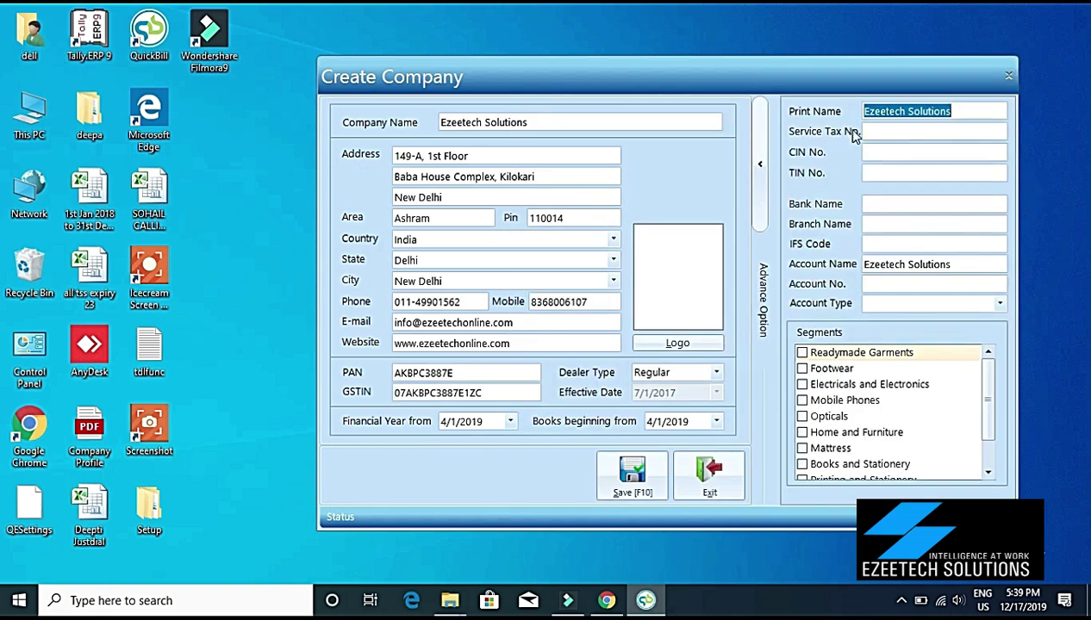
pyautogui.click(877, 153)
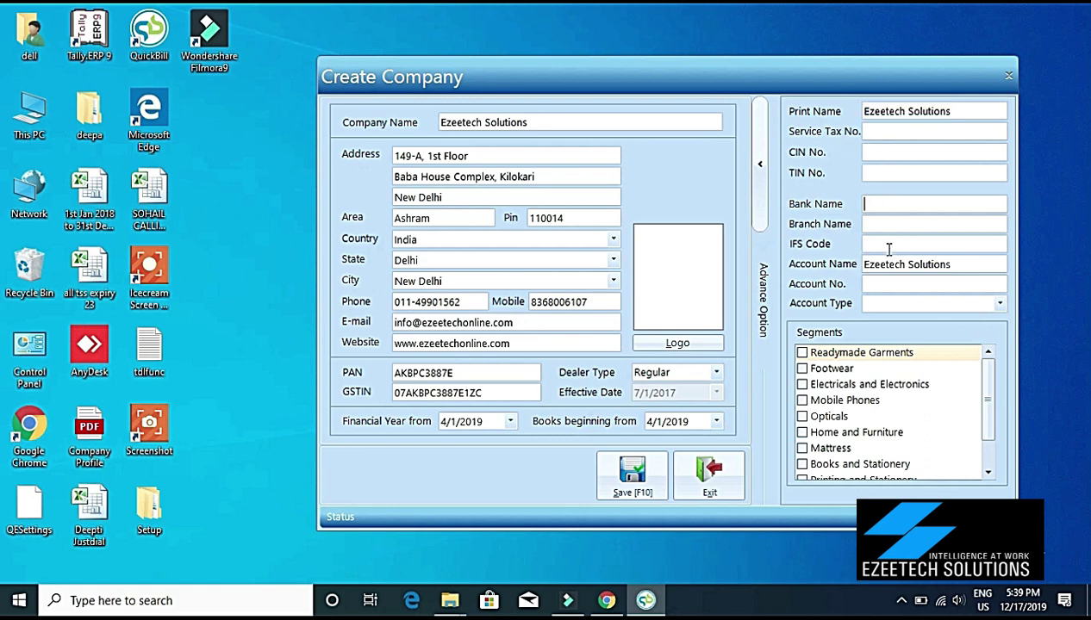
pyautogui.click(893, 306)
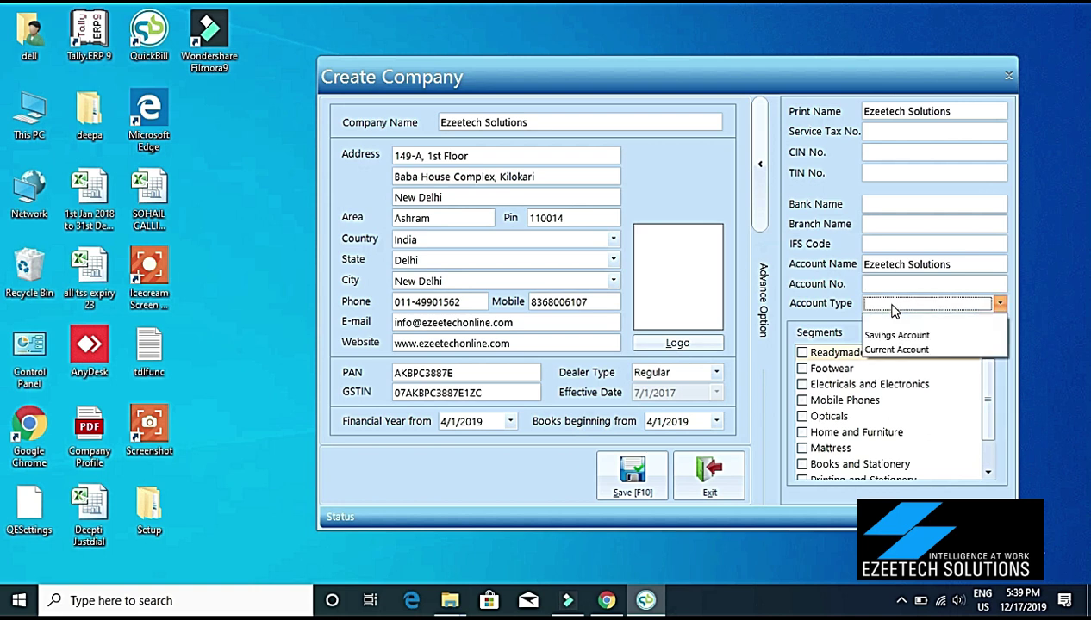
pyautogui.click(894, 310)
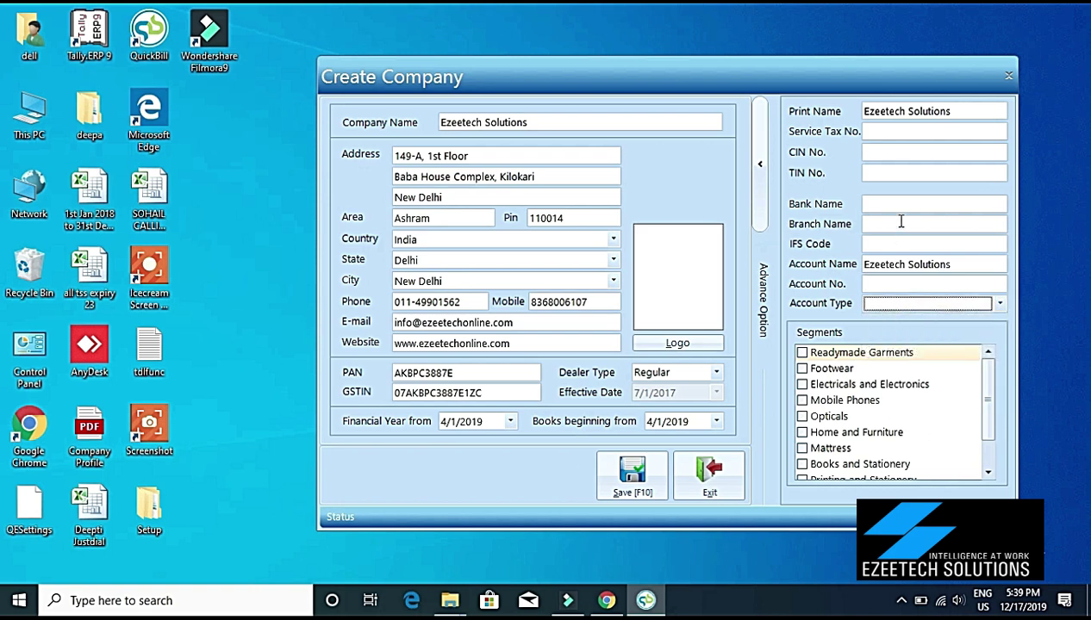
pyautogui.click(897, 203)
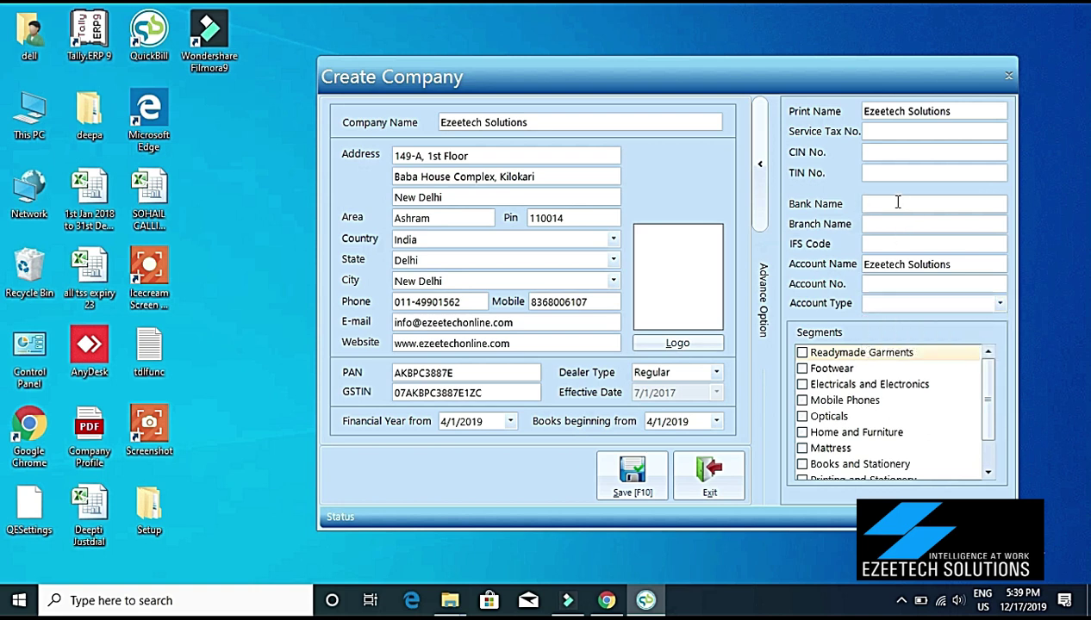
# Check the Segments list and save Ezeetech Solutions as a new company.
pyautogui.click(988, 472)
pyautogui.click(988, 473)
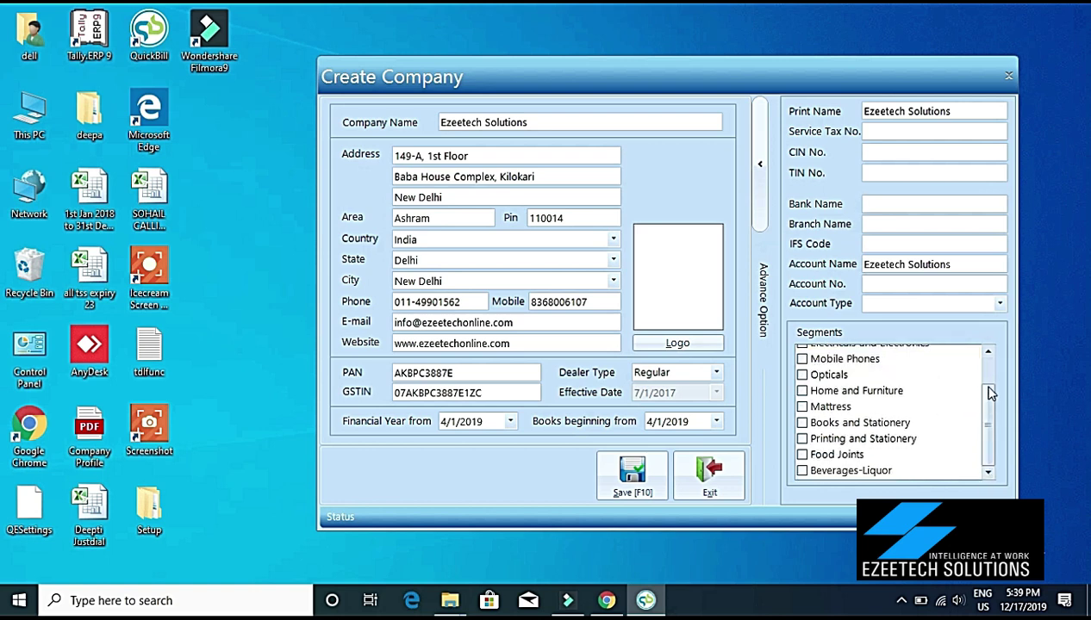
pyautogui.click(988, 354)
pyautogui.click(988, 353)
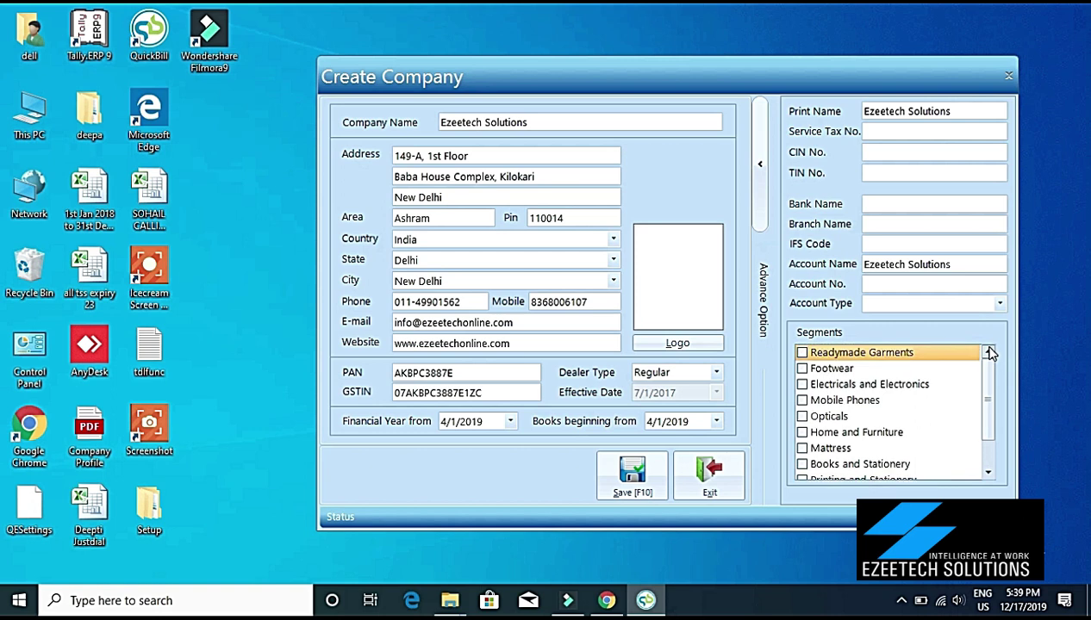
pyautogui.click(632, 473)
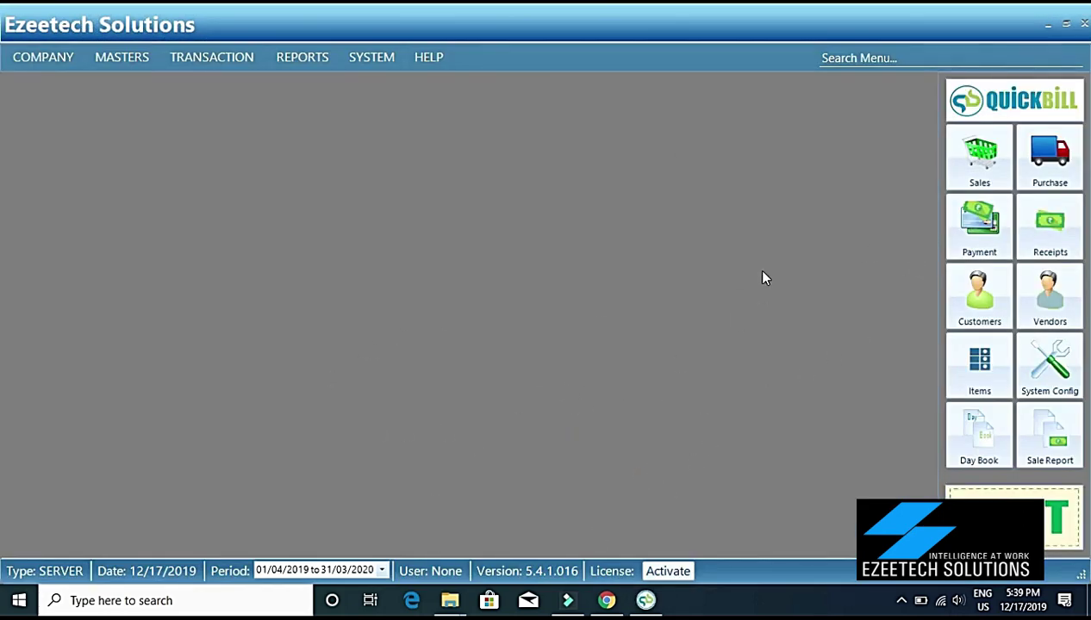
# Browse the TRANSACTION and HELP menus, then close the Ezeetech Solutions company window.
pyautogui.click(44, 55)
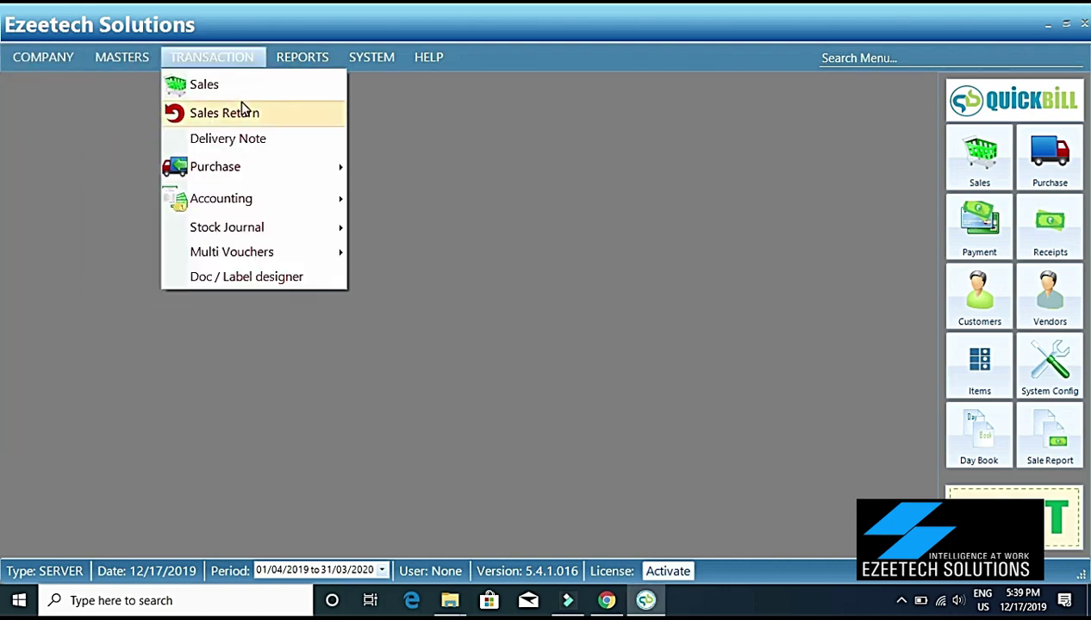
pyautogui.moveTo(323, 67)
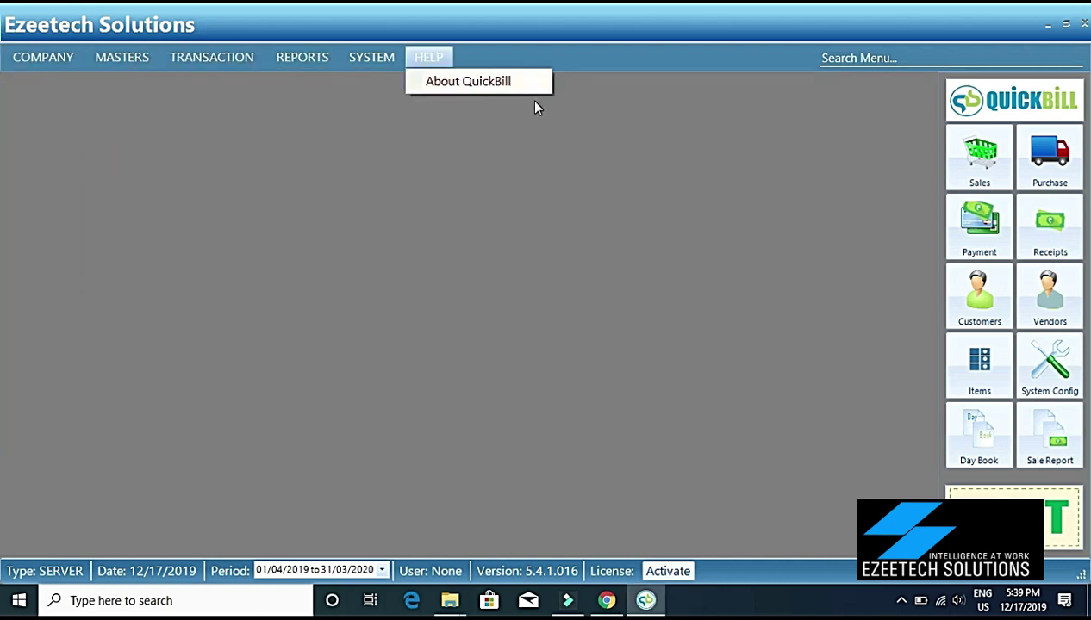
pyautogui.click(617, 184)
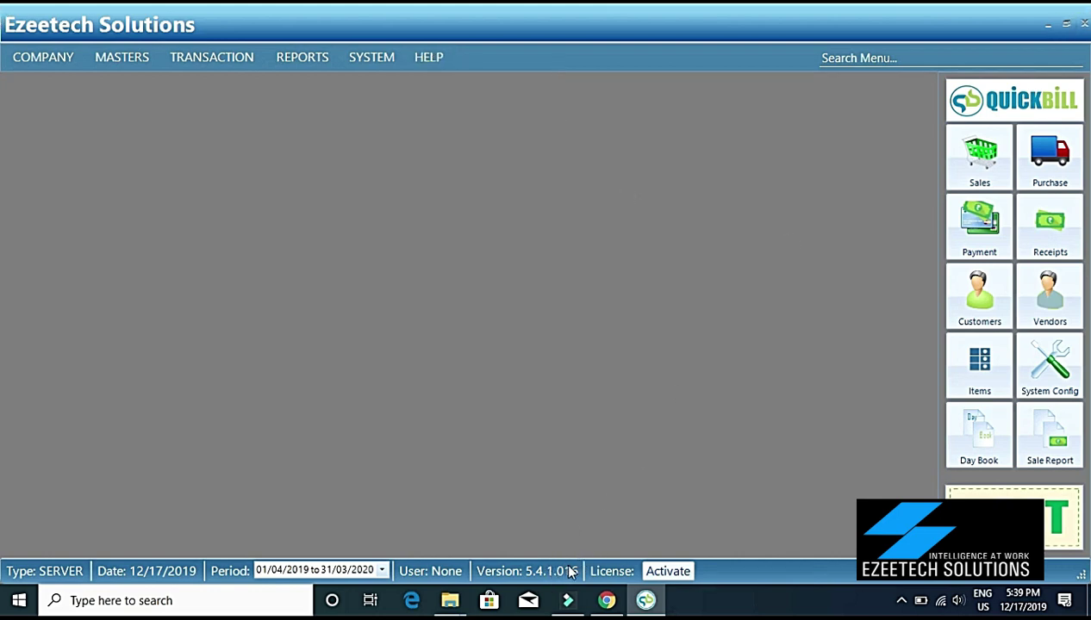
pyautogui.click(1082, 26)
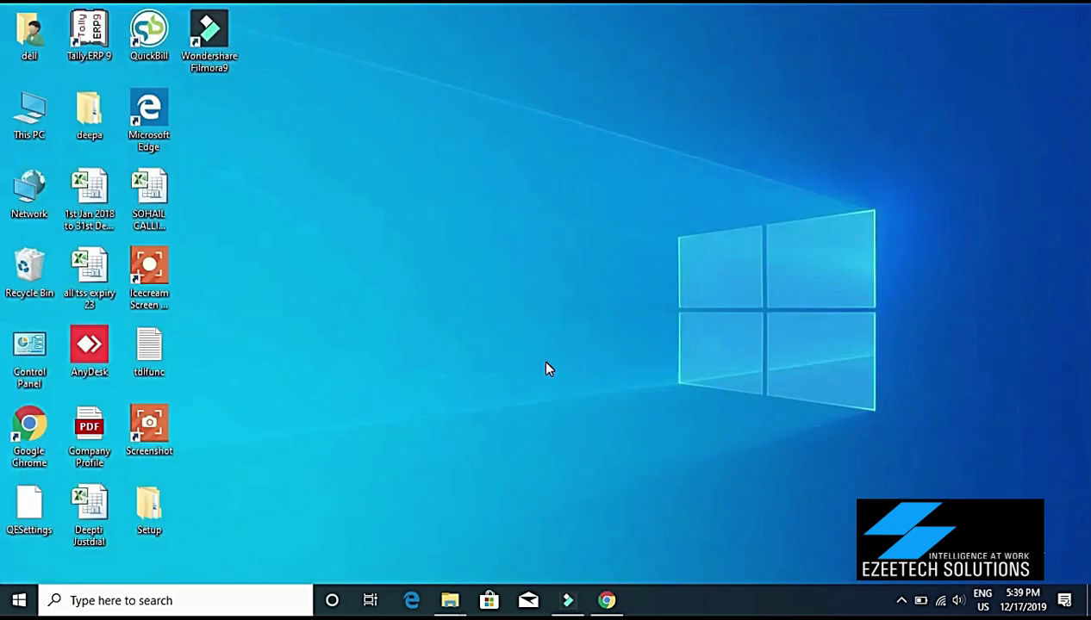
# Restore Chrome and return to the Download section of quickbillsolutions.com.
pyautogui.click(607, 600)
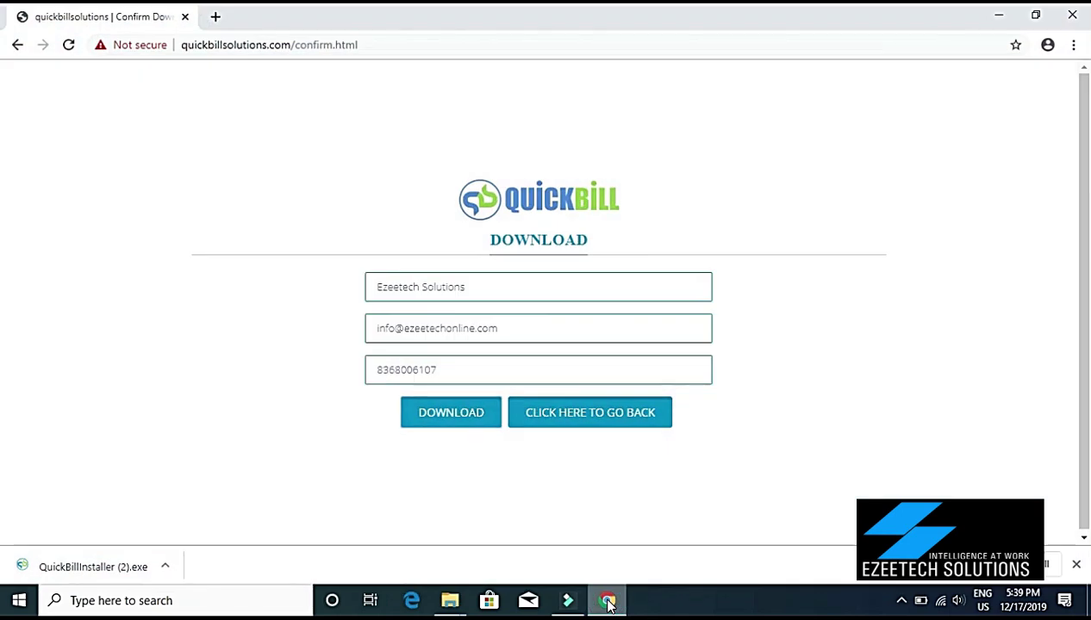
pyautogui.click(229, 42)
pyautogui.write('QUI')
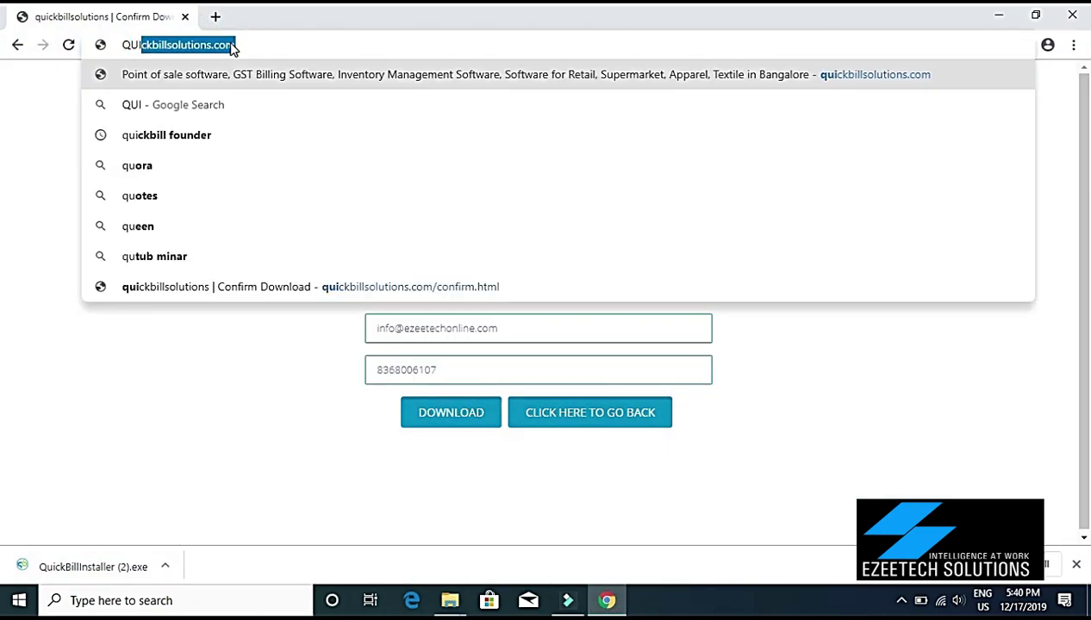
pyautogui.press('Return')
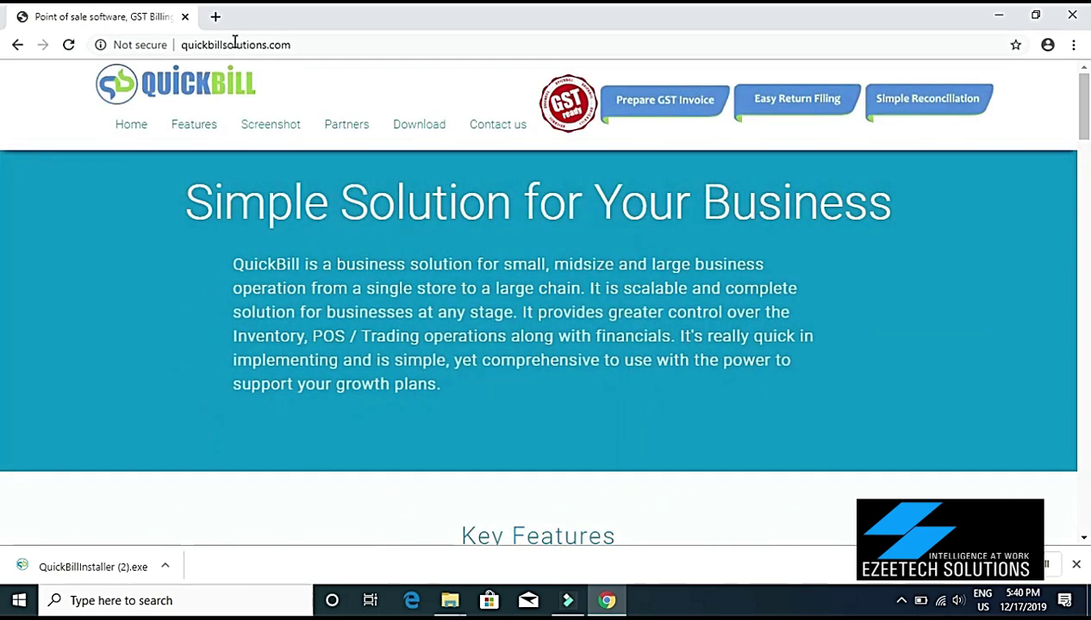
pyautogui.click(415, 123)
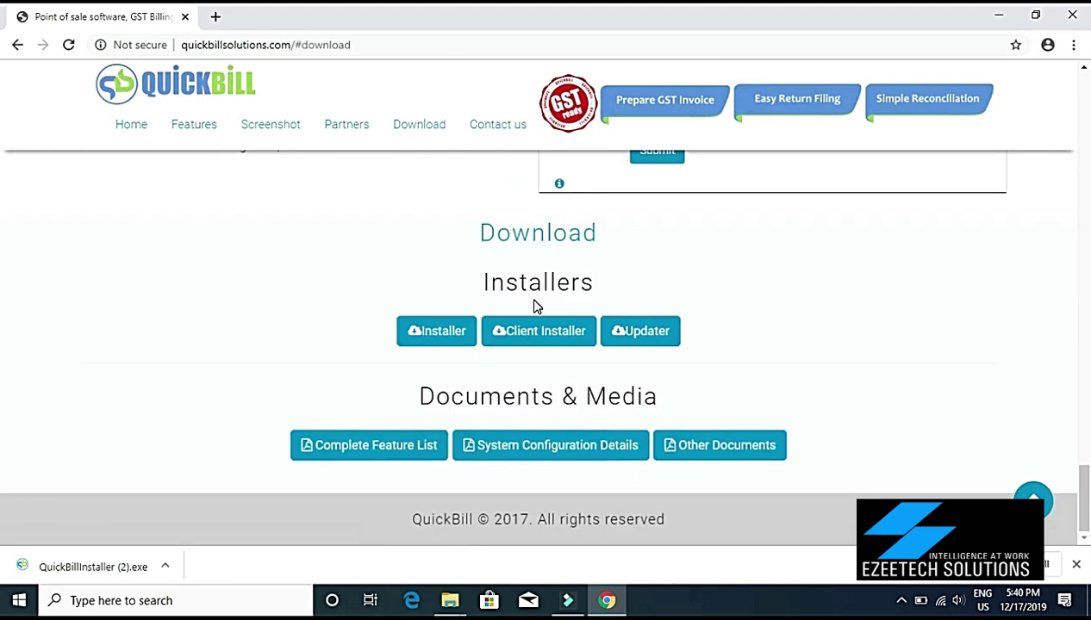
# Download the QuickBill Updater and show QuickBillUpdater (1).exe in its folder.
pyautogui.click(641, 336)
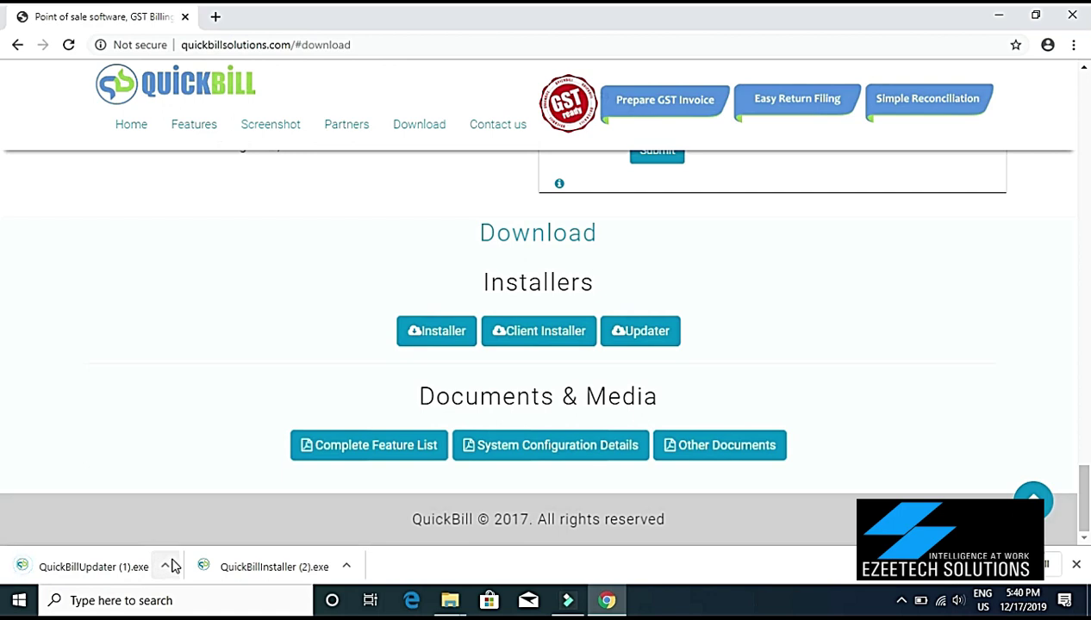
pyautogui.click(167, 565)
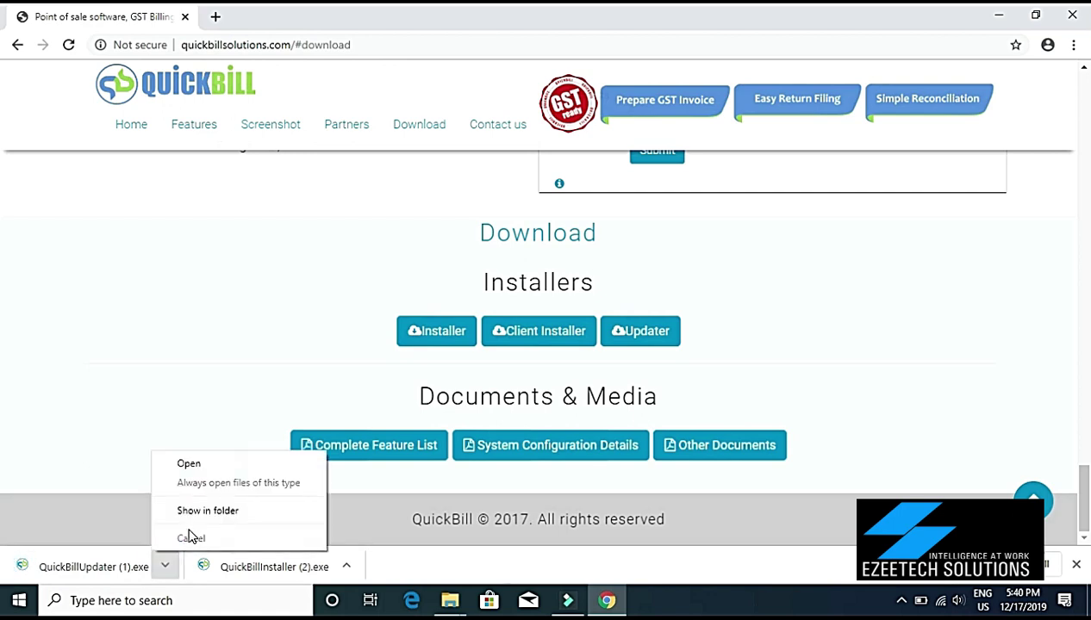
pyautogui.click(206, 511)
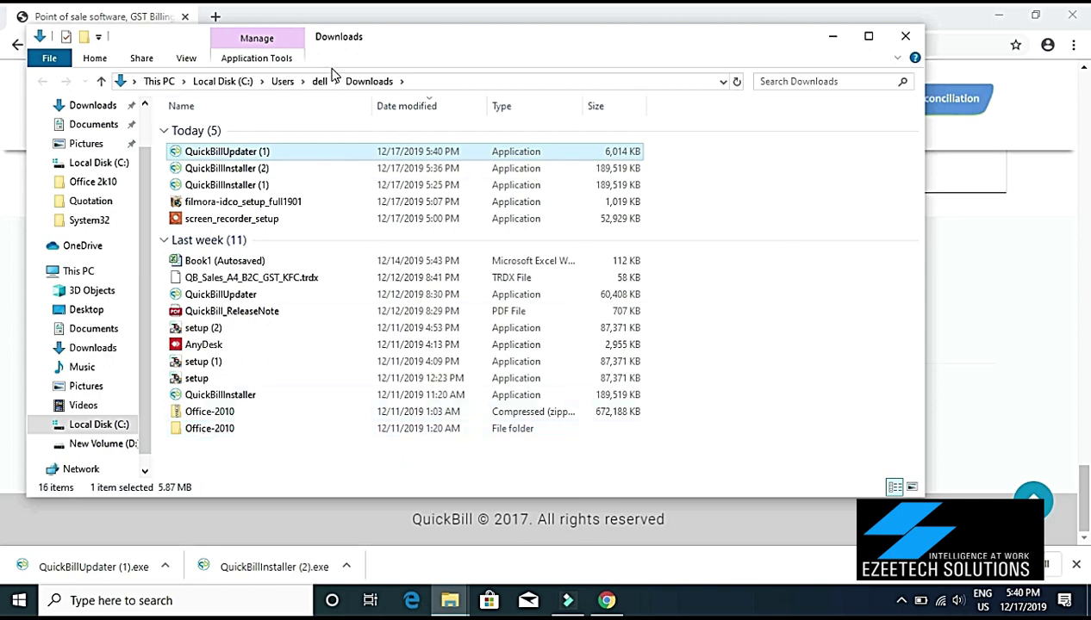
# Run QuickBillUpdater 5.4.5.220 from Downloads and minimize the folder window.
pyautogui.doubleClick(255, 294)
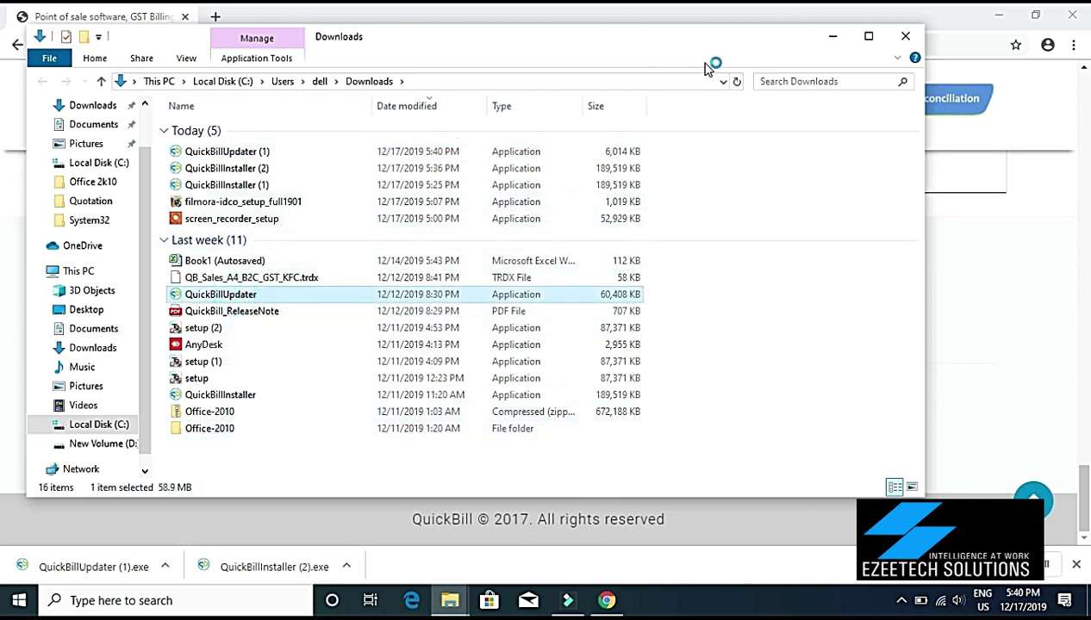
pyautogui.click(836, 36)
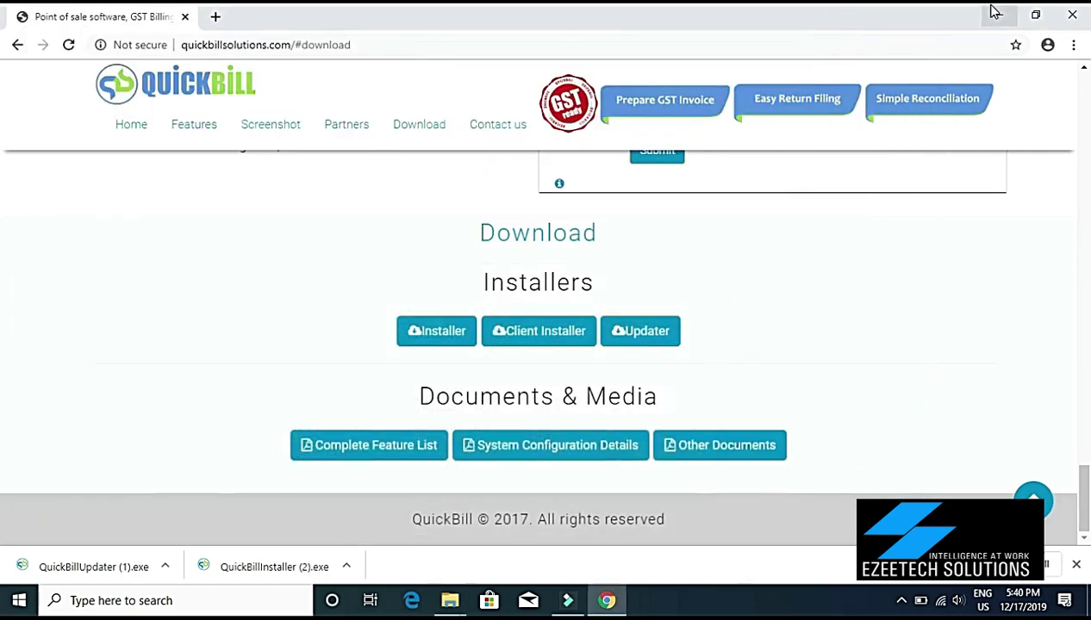
# Install the QuickBILL 5.4.5.220 update over the existing QuickBill installation.
pyautogui.click(991, 13)
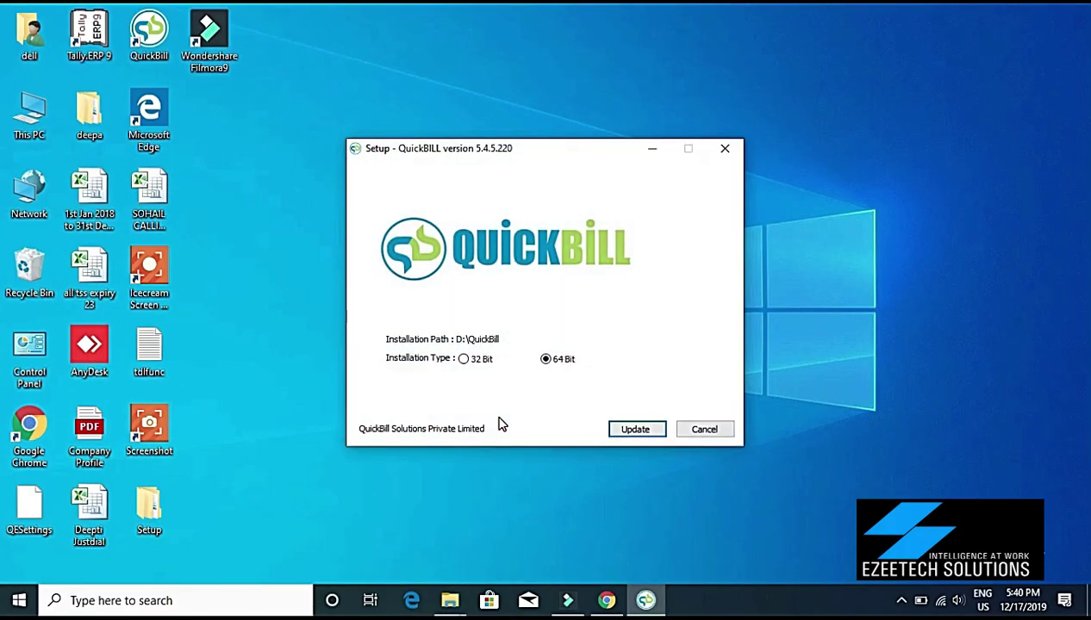
pyautogui.click(634, 429)
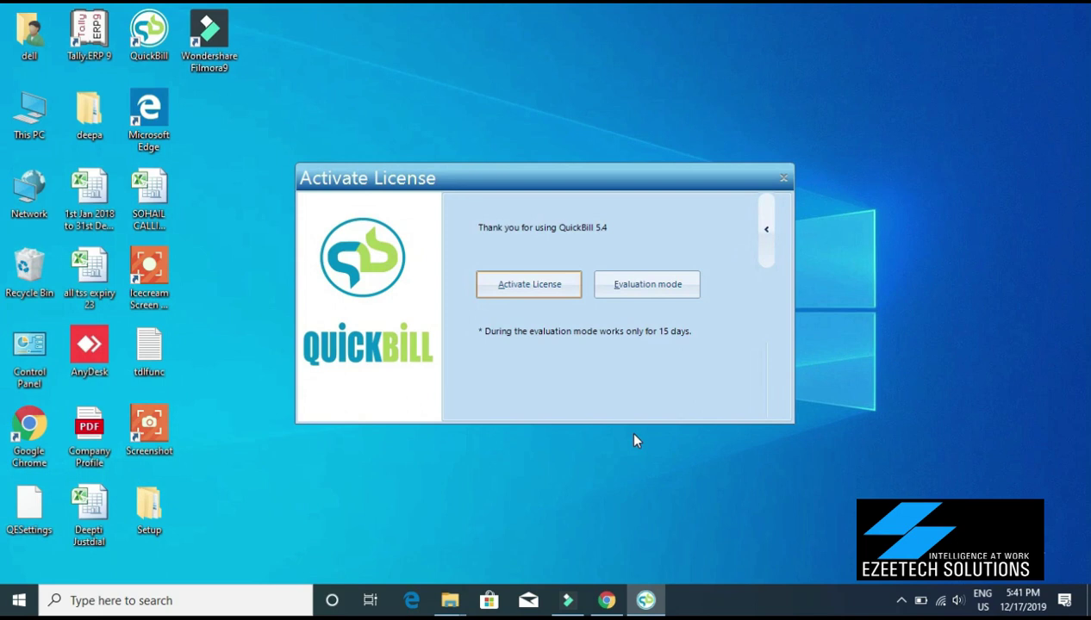
# Continue in evaluation mode and confirm version 5.4.5.220 with the COMPANY menu.
pyautogui.click(651, 293)
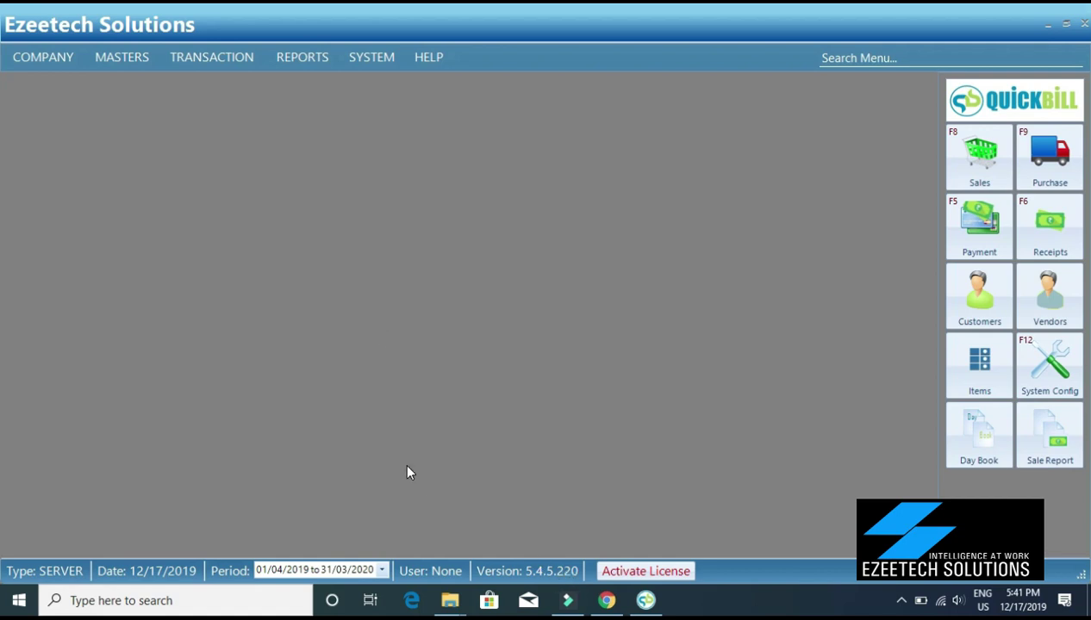
pyautogui.click(341, 394)
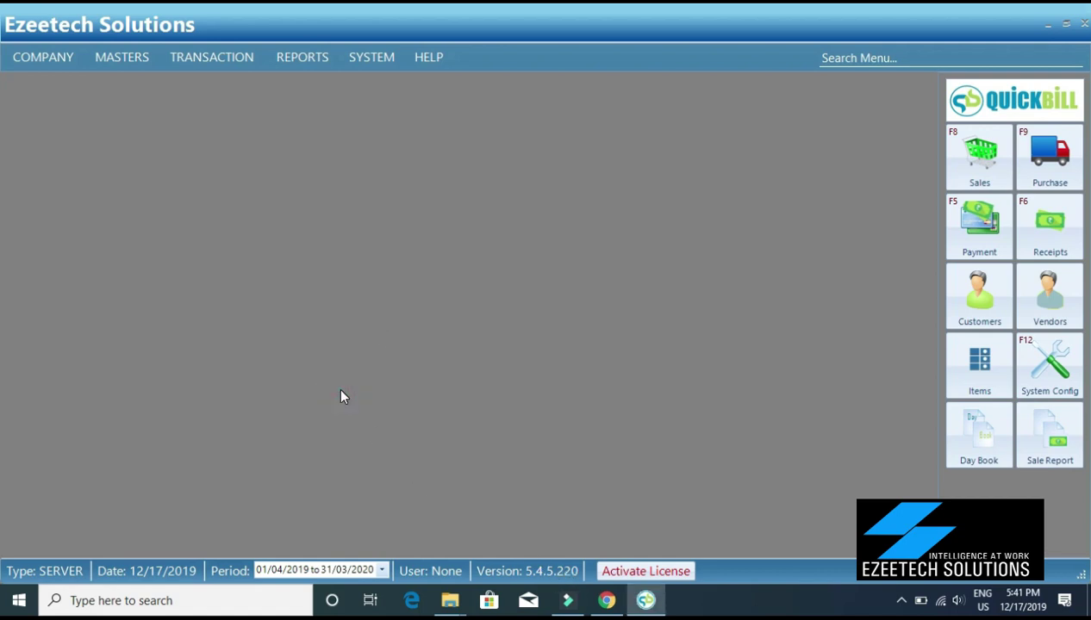
pyautogui.click(50, 59)
pyautogui.click(310, 198)
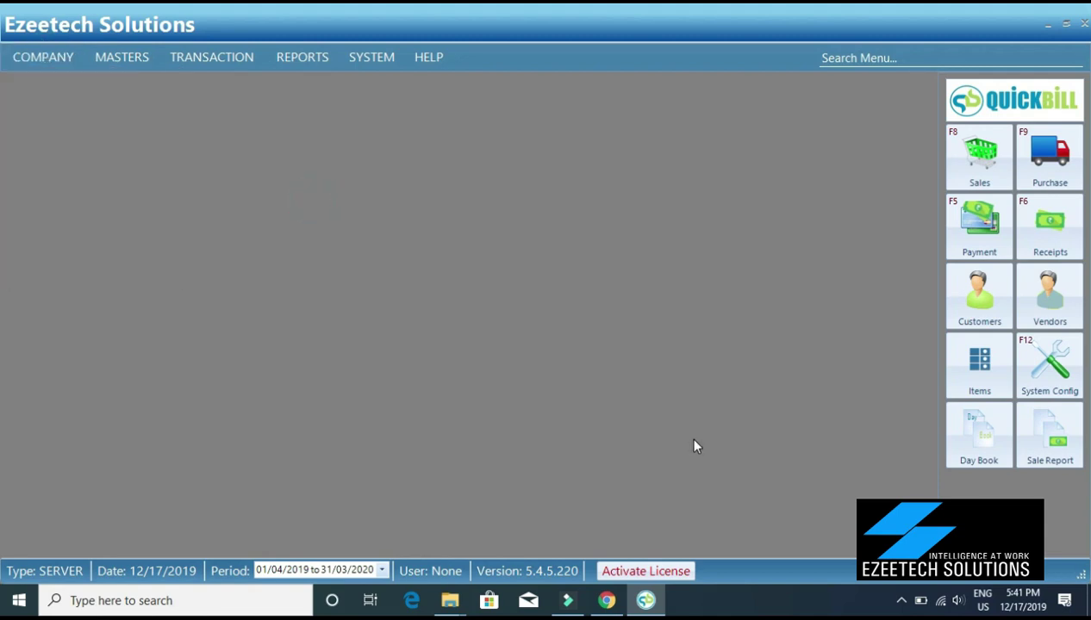